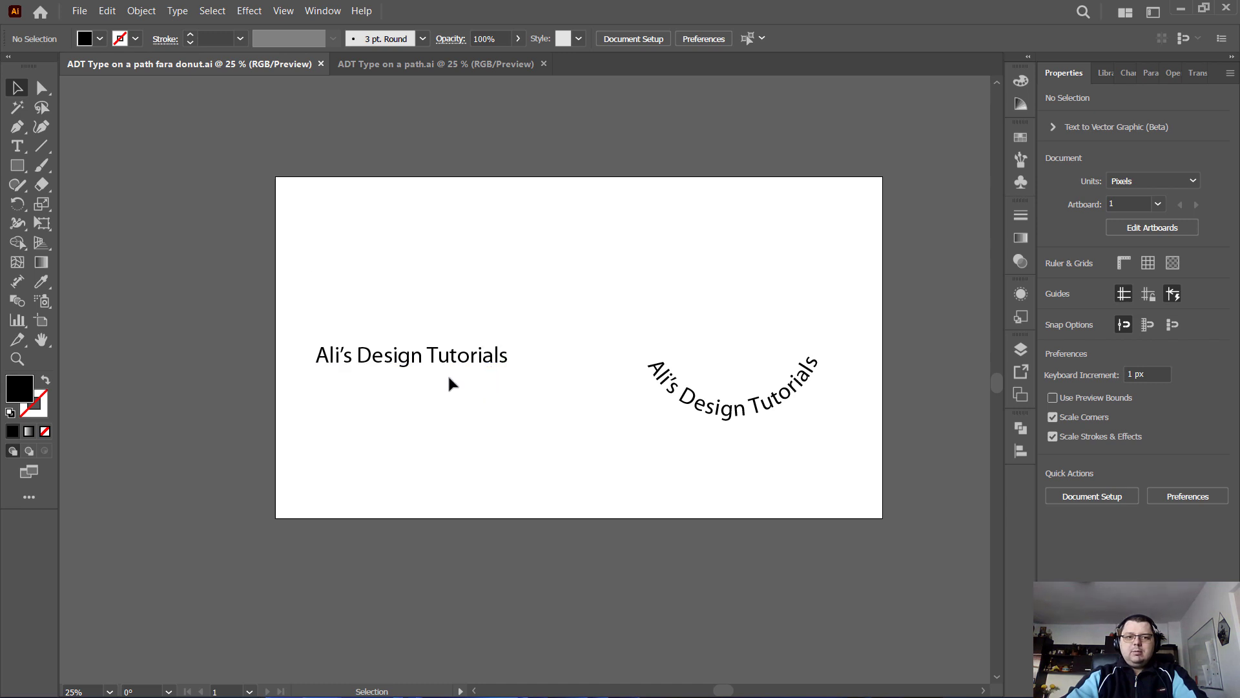
Step: Click between the straight and curved 'Ali's Design Tutorials' samples, ending with the curved text selected
left_click(409, 359)
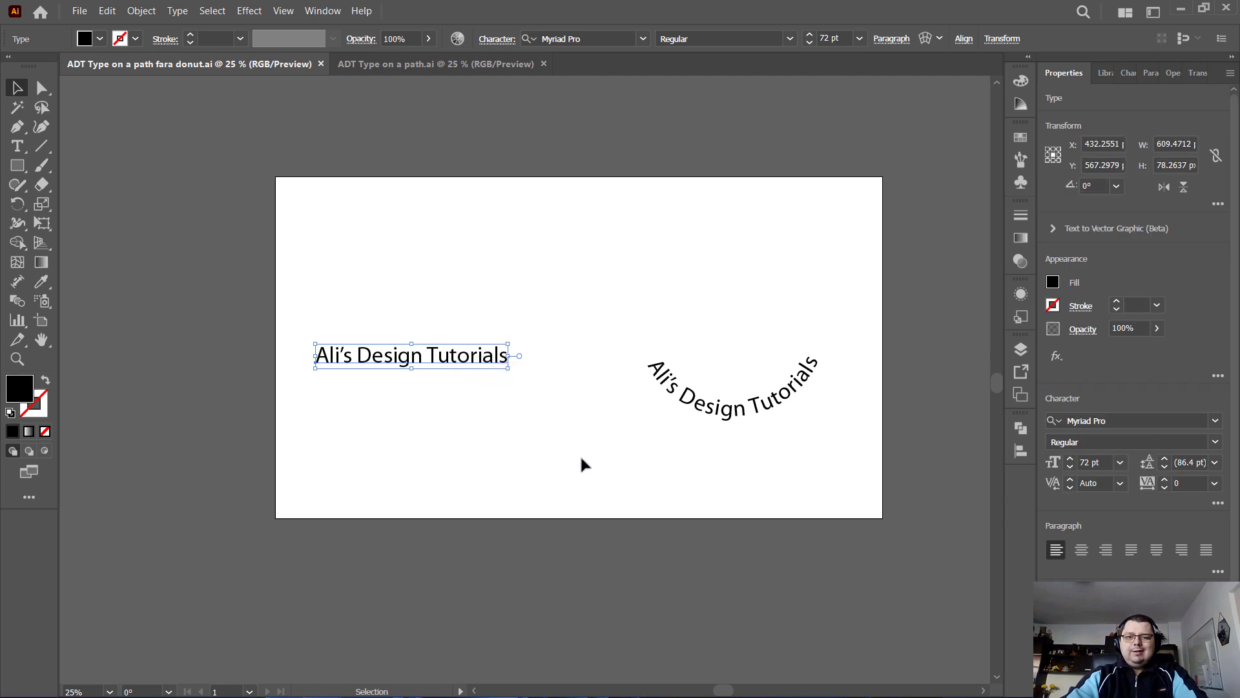
left_click(738, 414)
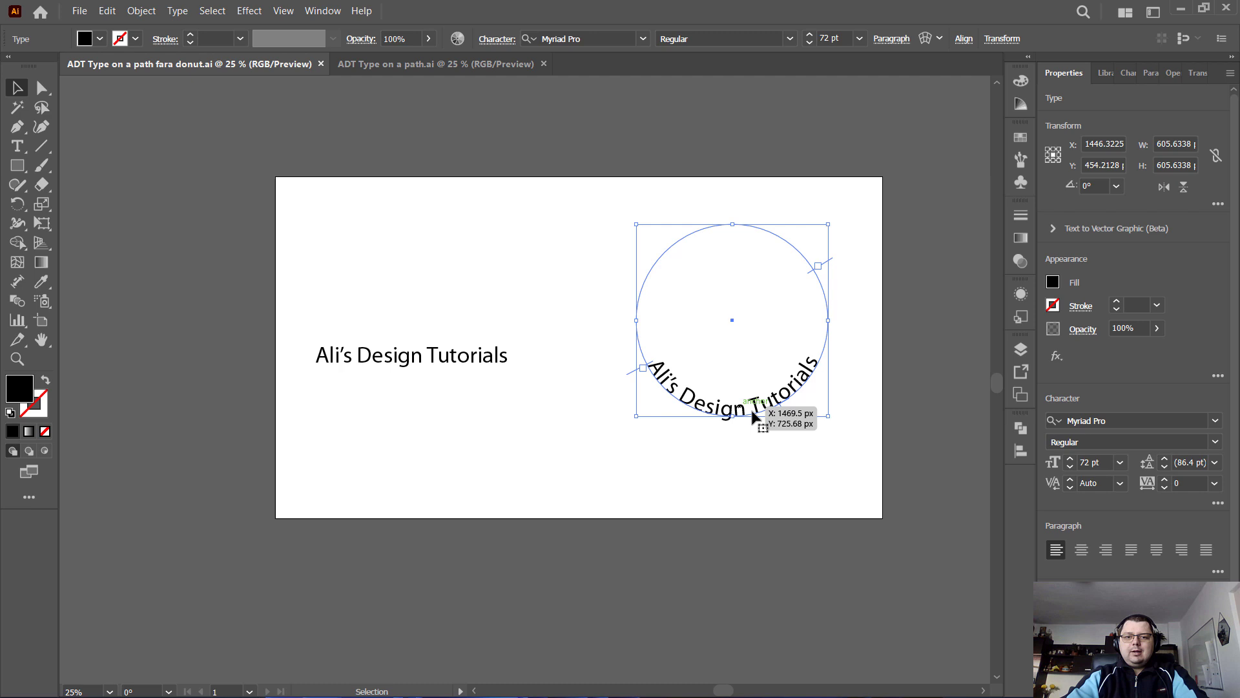
left_click(769, 421)
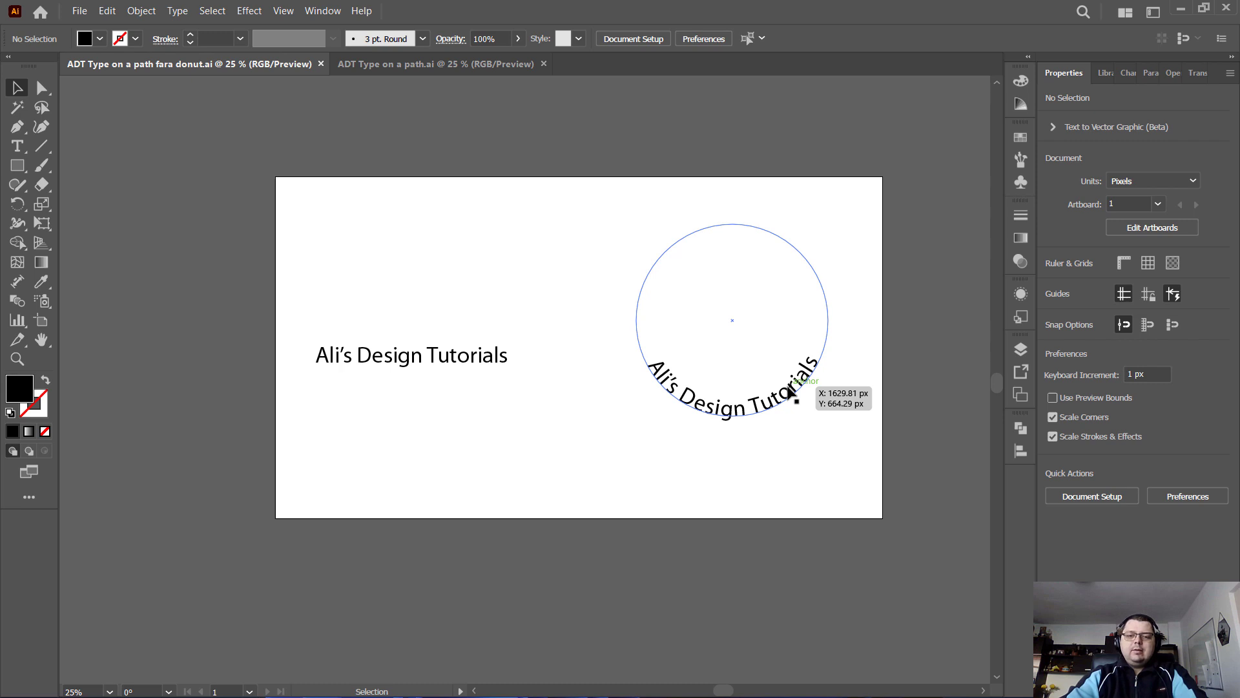
left_click(791, 391)
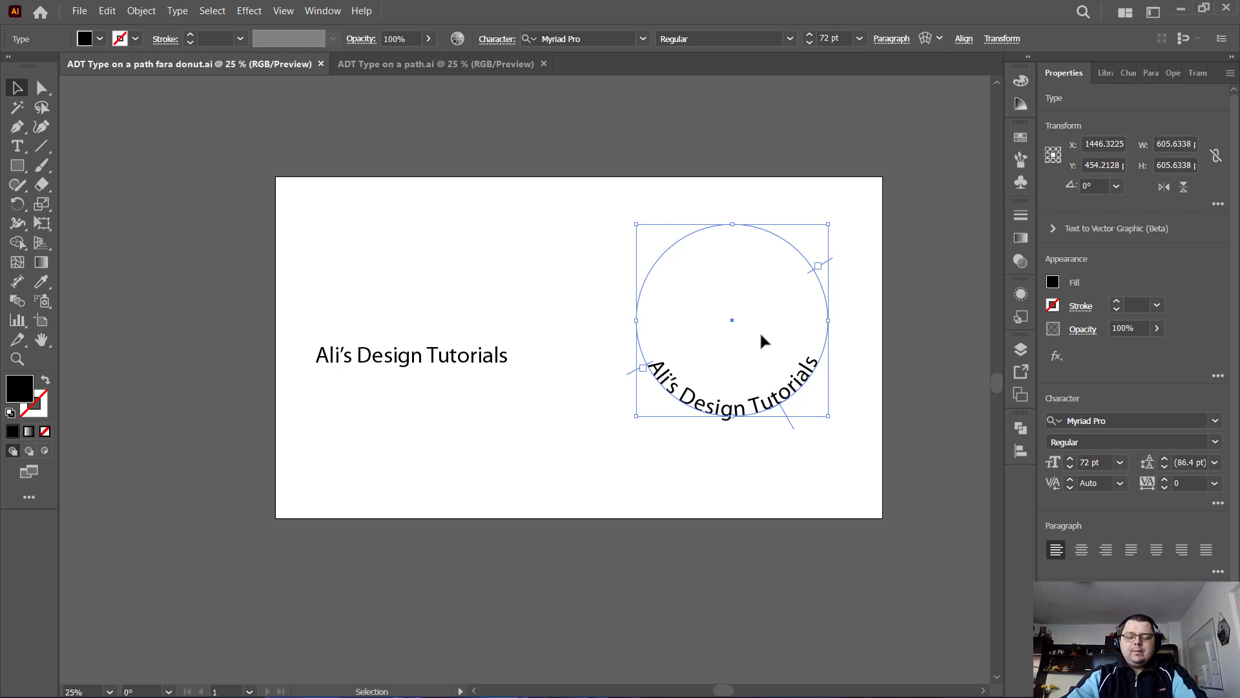
left_click(558, 320)
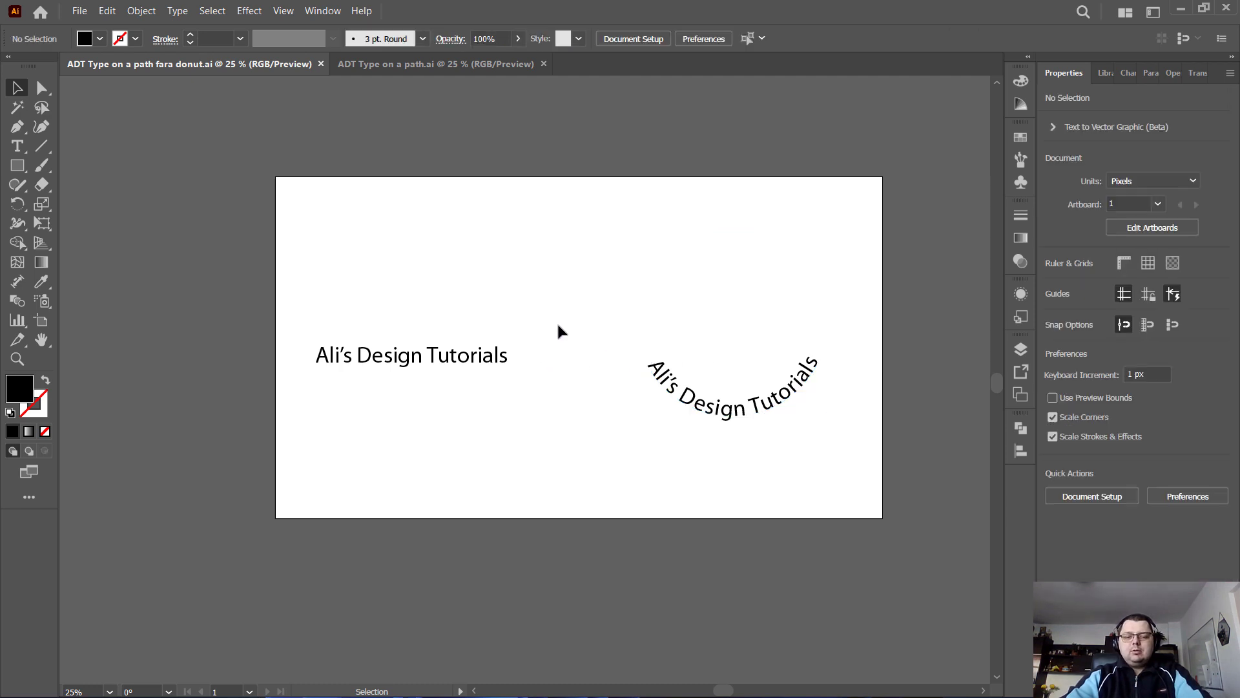
left_click(727, 414)
Step: Add the straight text to the selection, move both samples up near the artboard top, then deselect
left_click(438, 360, "shift")
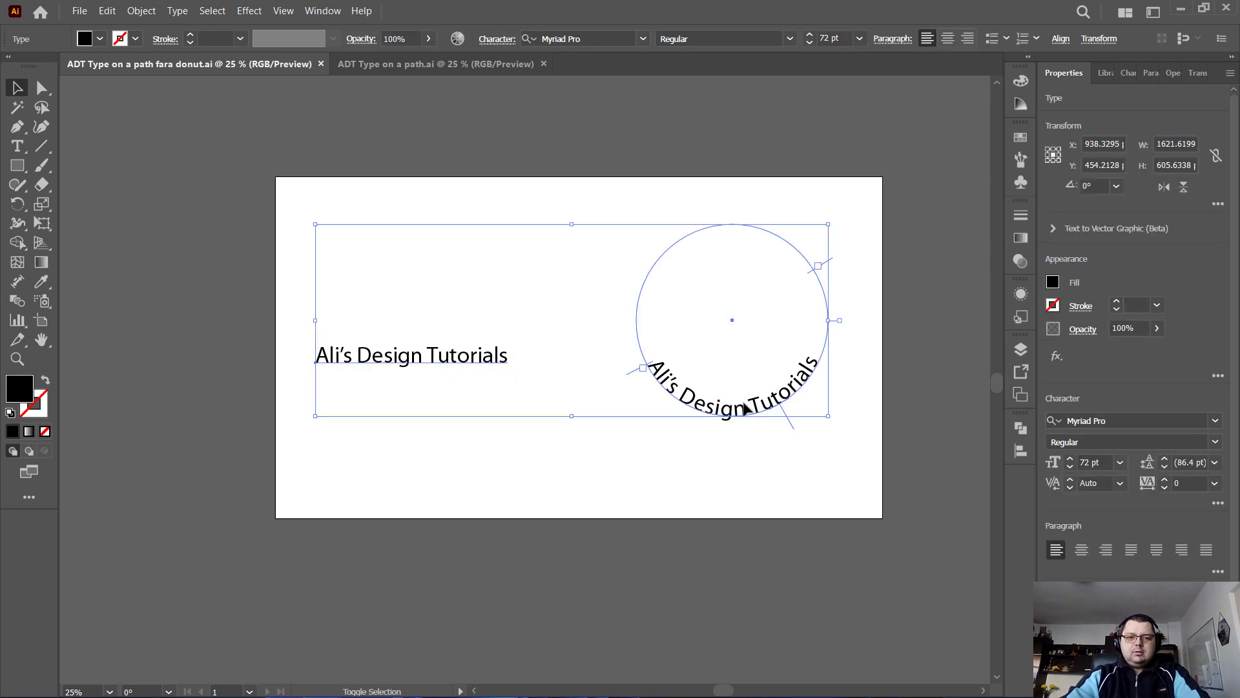
left_click_drag(740, 407, 728, 288)
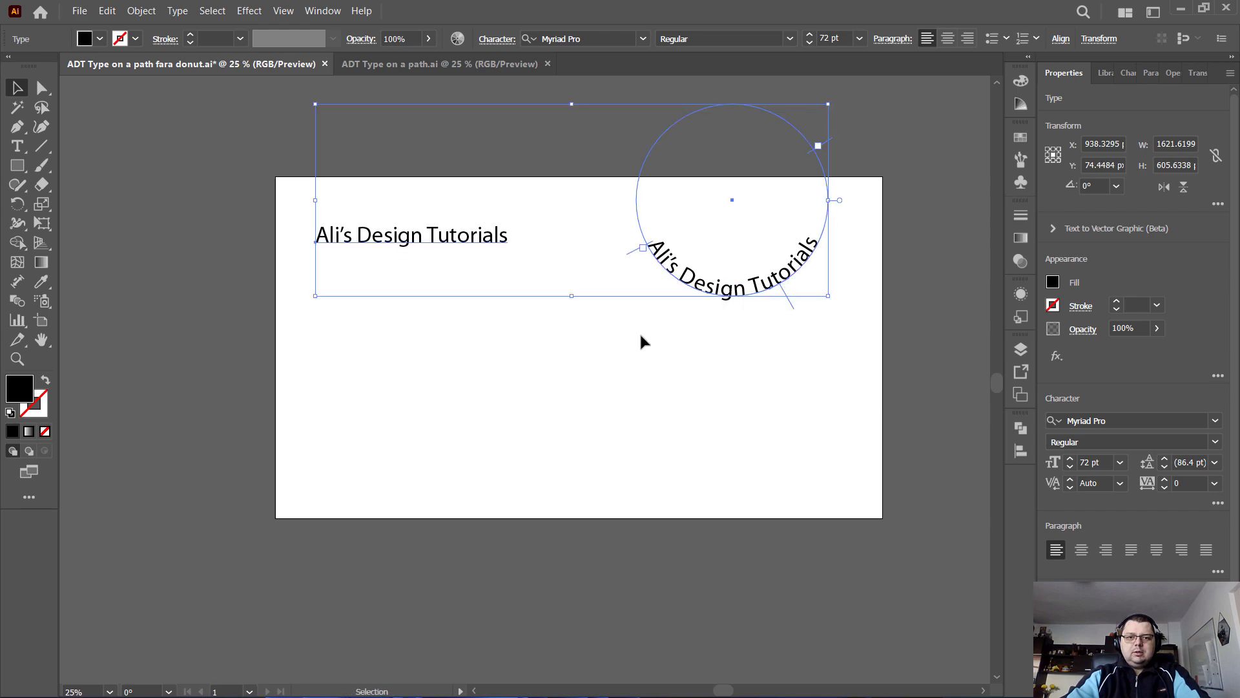
left_click(528, 359)
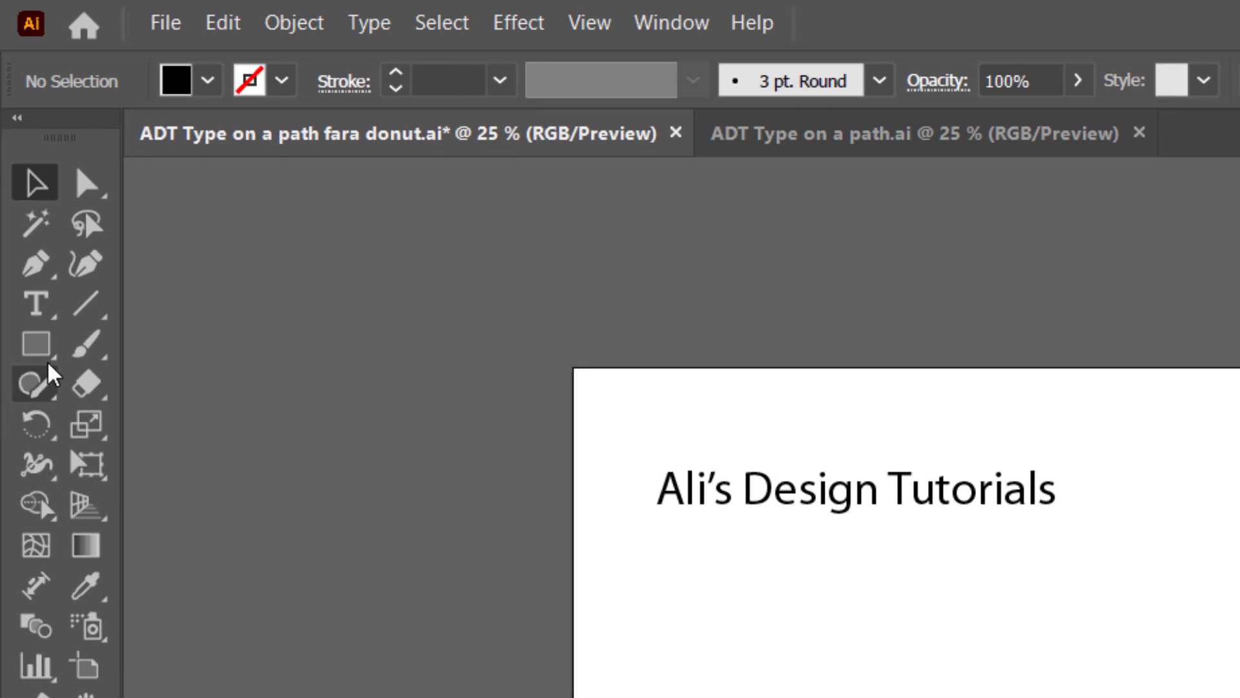
Step: Use the Ellipse Tool to draw a black circle about 587 px wide below the texts
left_click(17, 164)
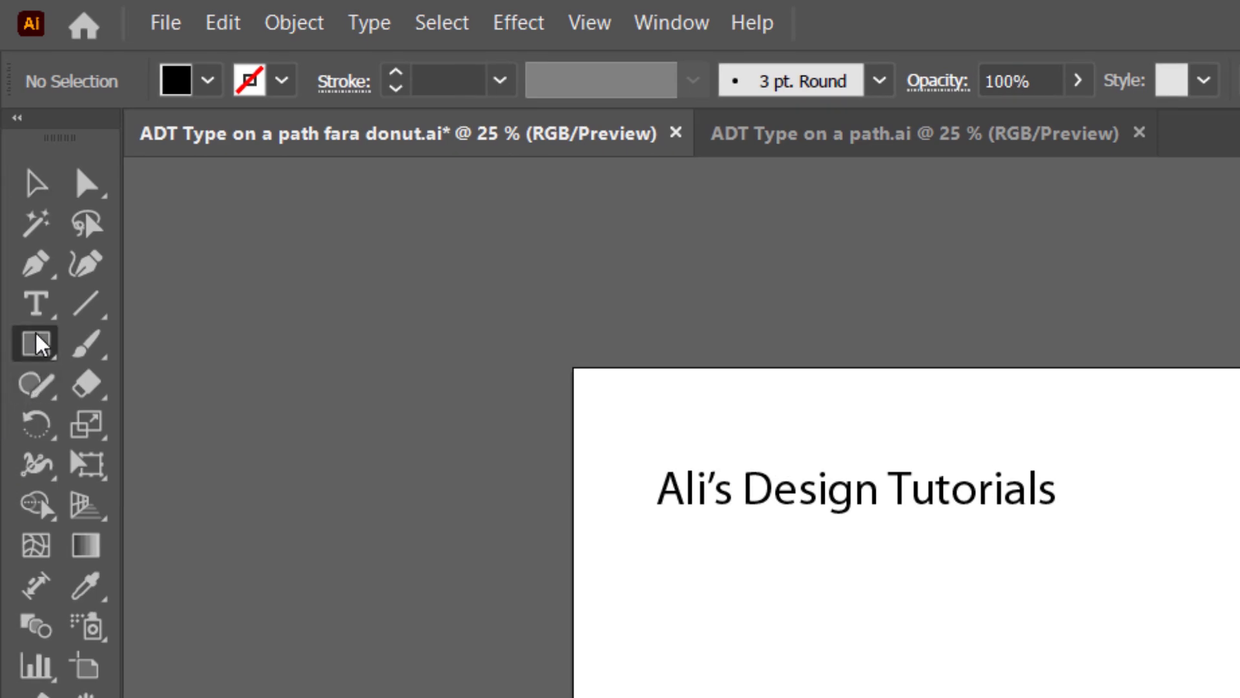
left_click_drag(37, 344, 270, 432)
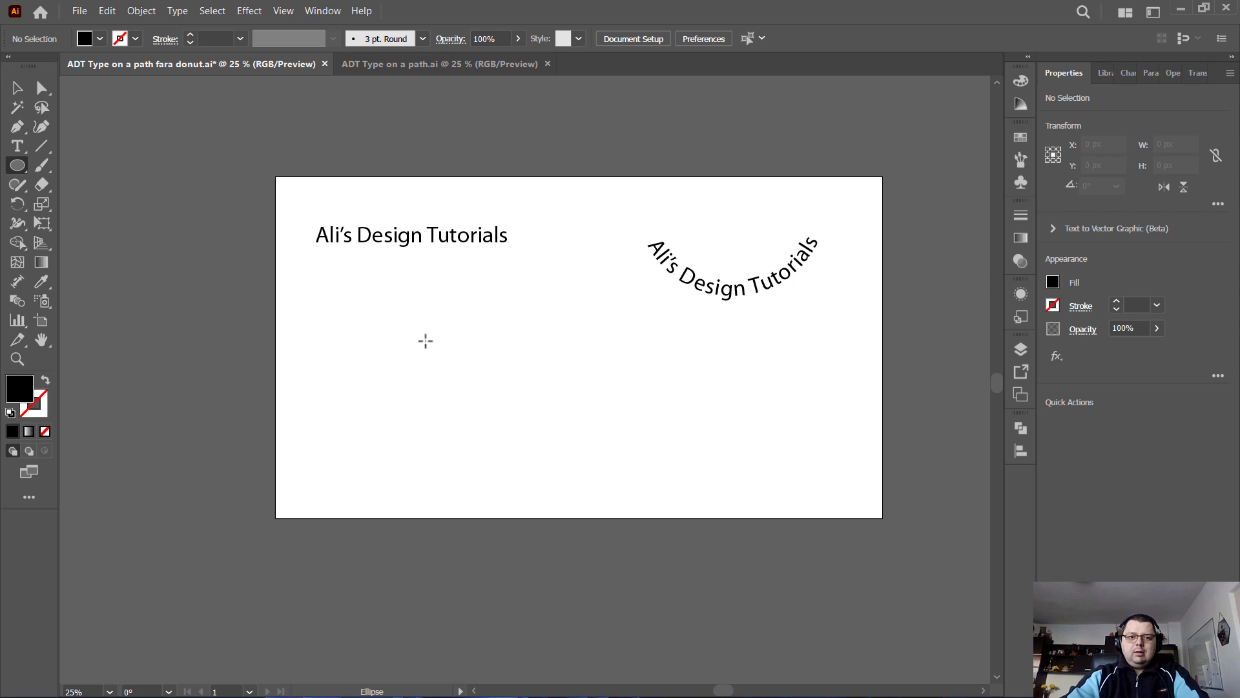
left_click_drag(392, 306, 576, 466)
key("shift")
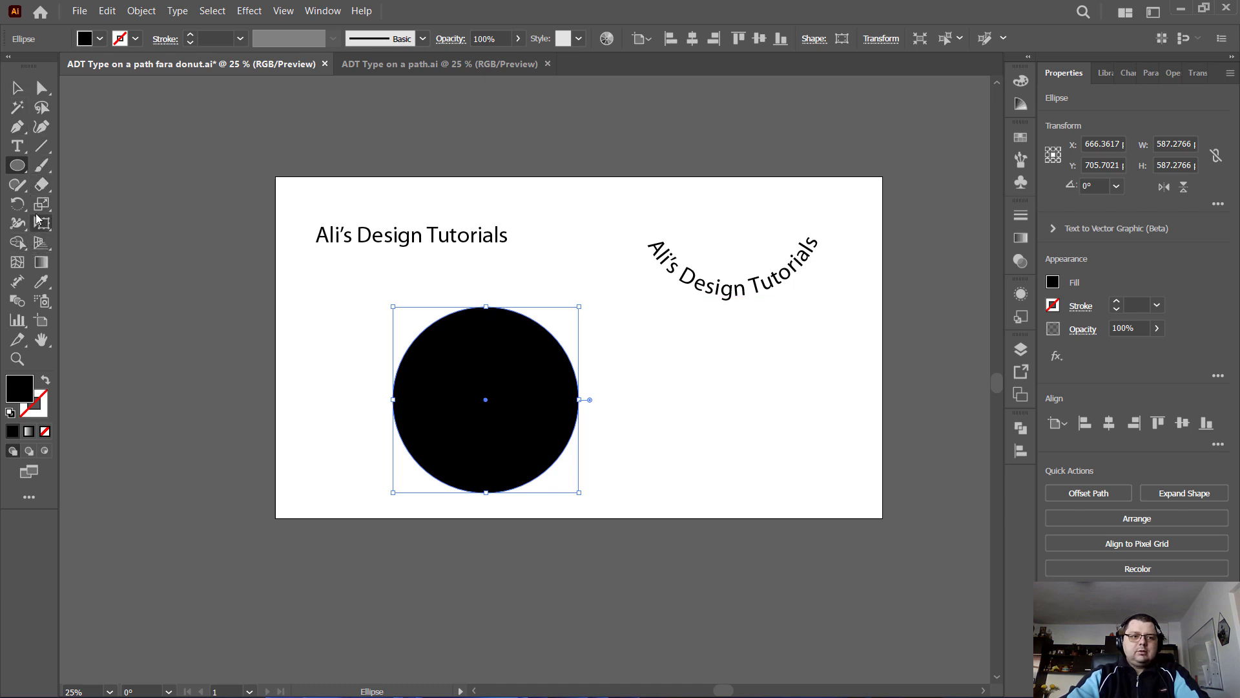
Step: Choose the Type on a Path Tool from the type tools and zoom in on the circle
left_click(17, 146)
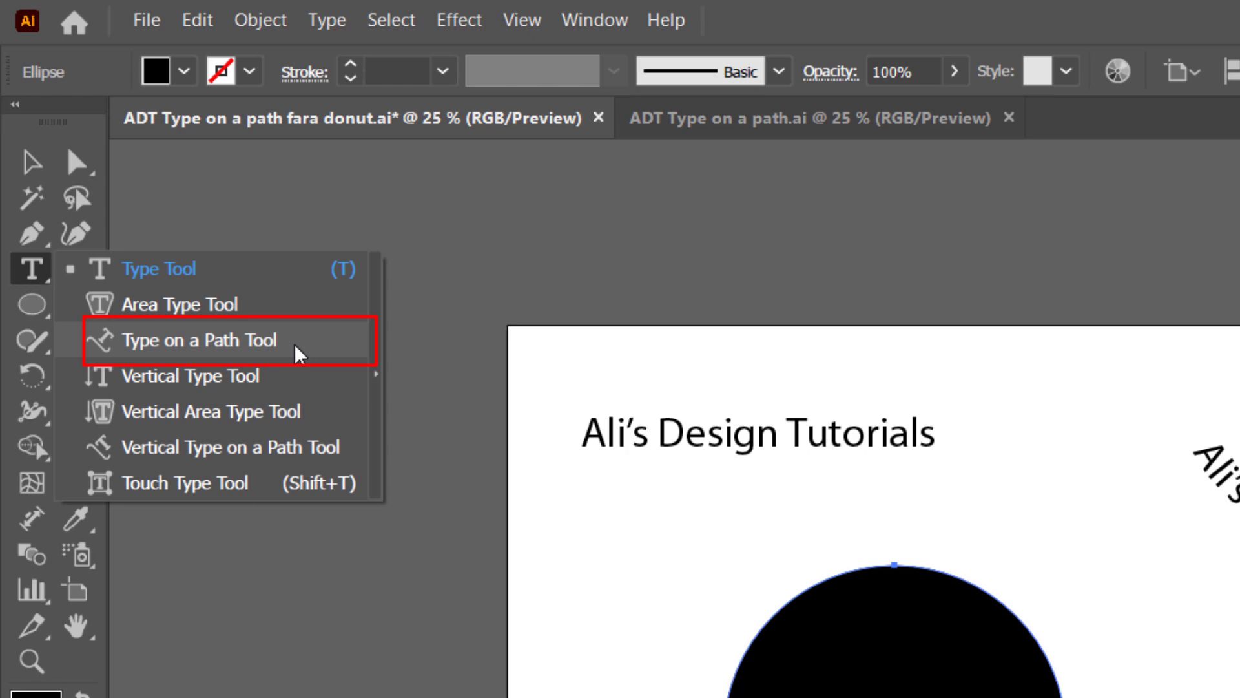
left_click(296, 347)
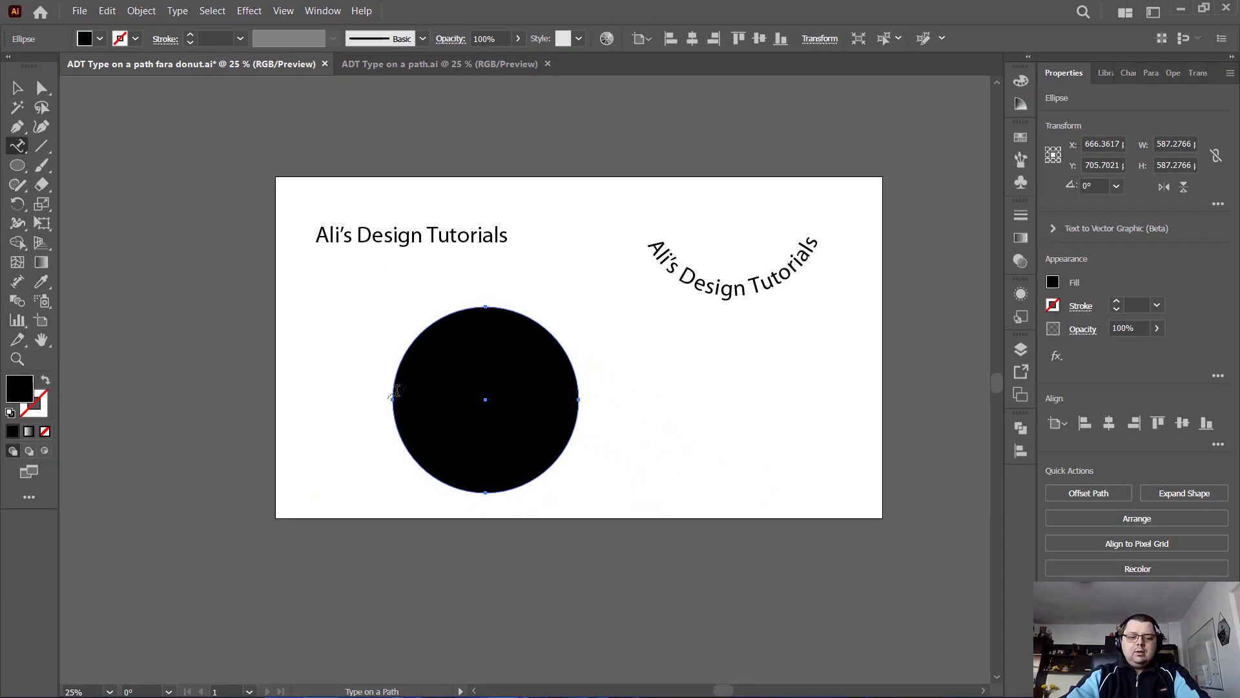
scroll(396, 391, "up", 8)
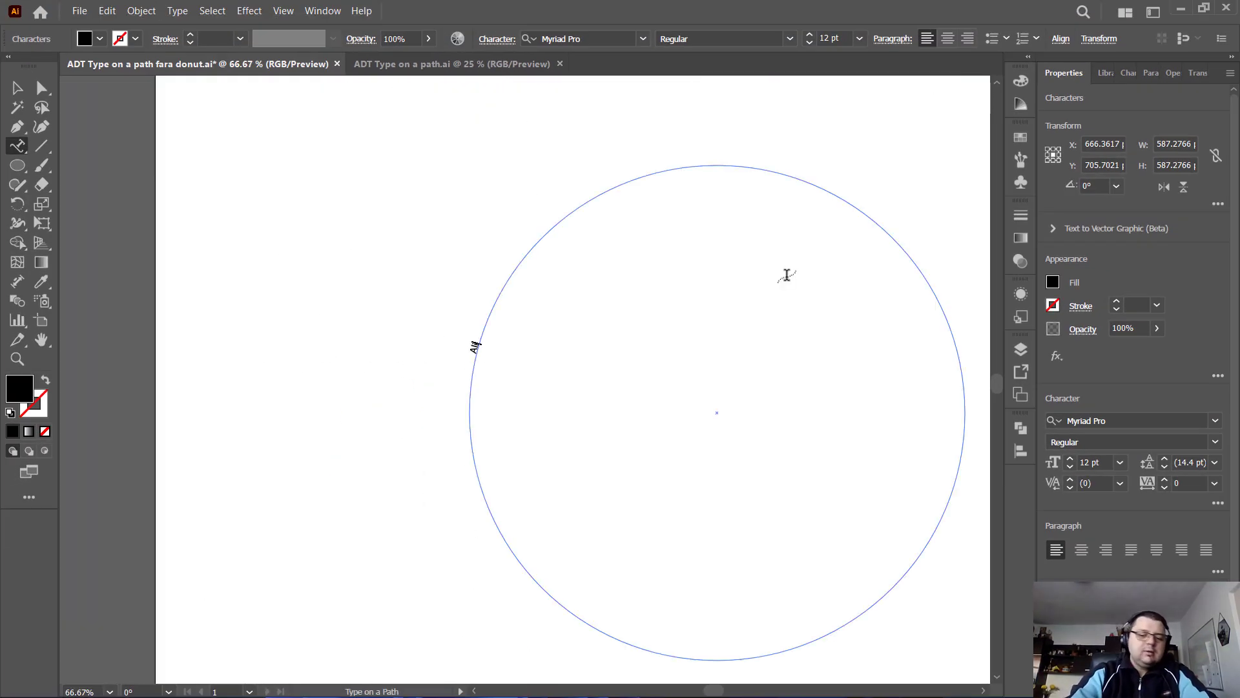
Step: Finish typing 's Design Tutorials' on the circle and set all the path text to 72 pt
type("'s Desig")
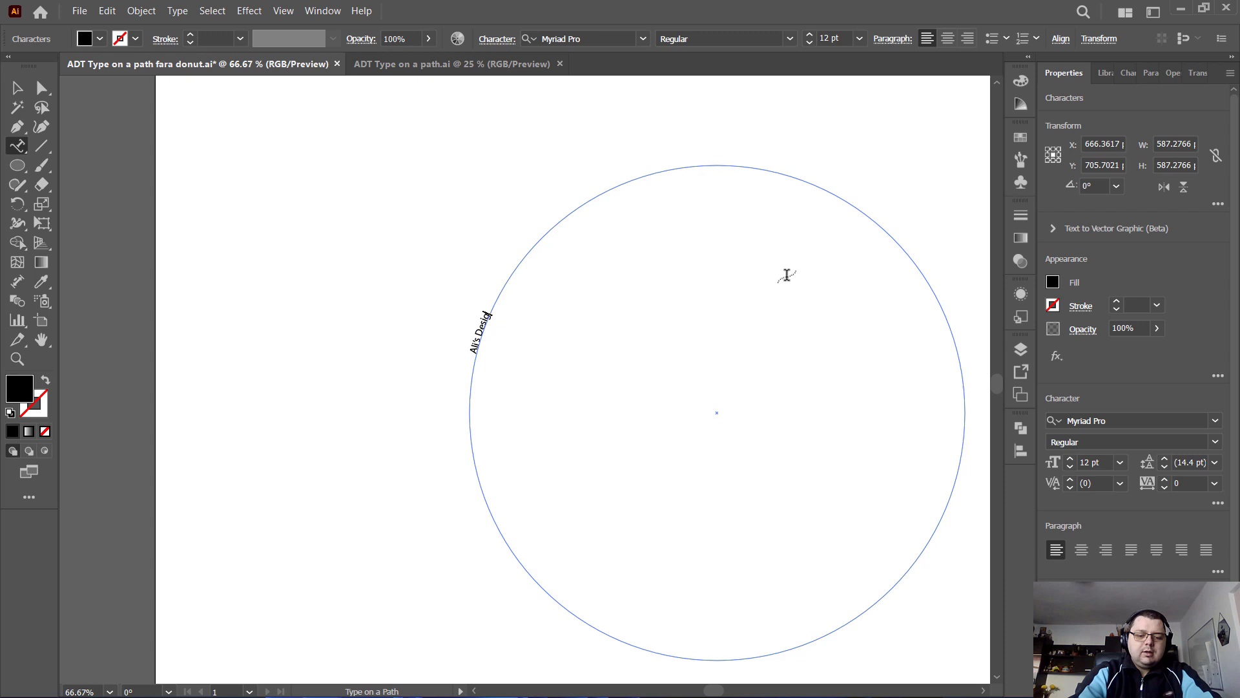
type("n Tutorial")
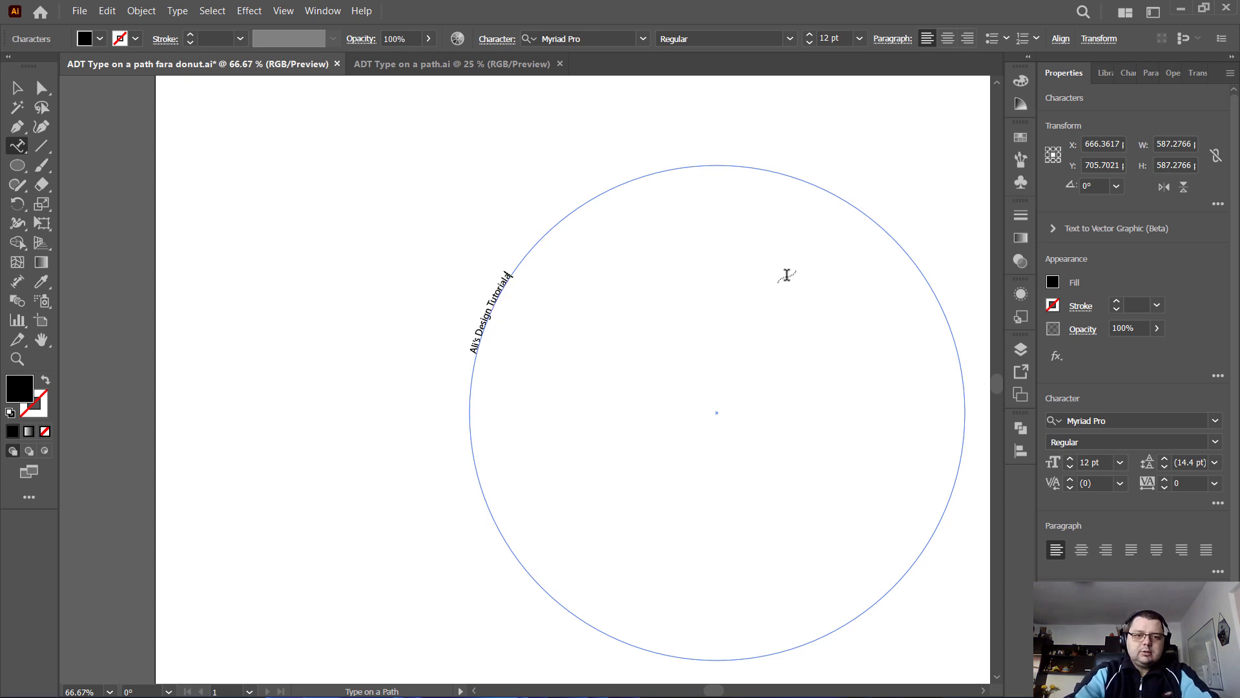
type("s")
left_click_drag(510, 275, 475, 354)
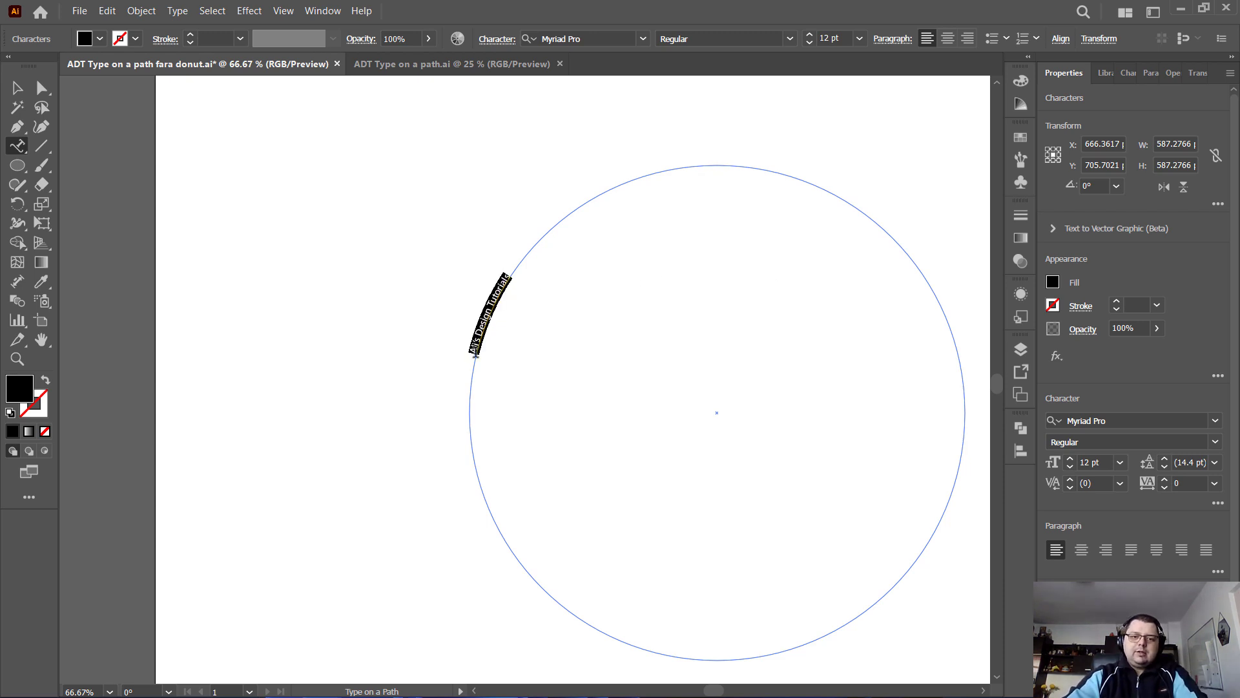
left_click(1089, 463)
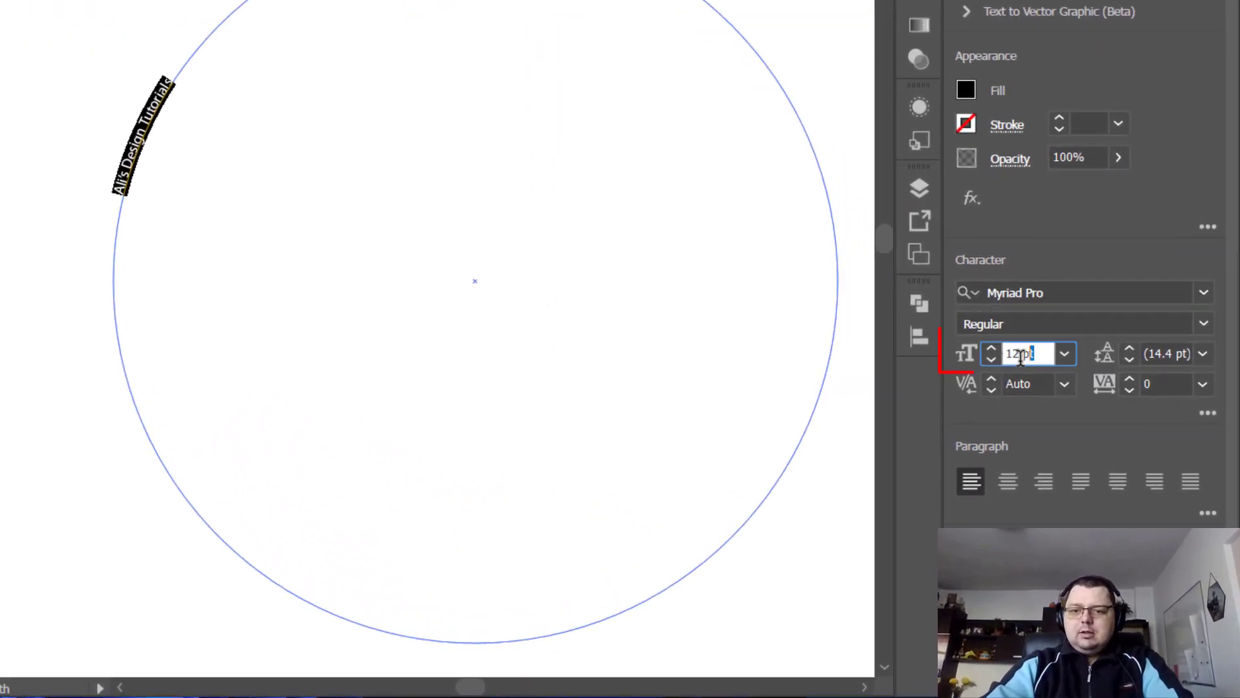
left_click(1064, 355)
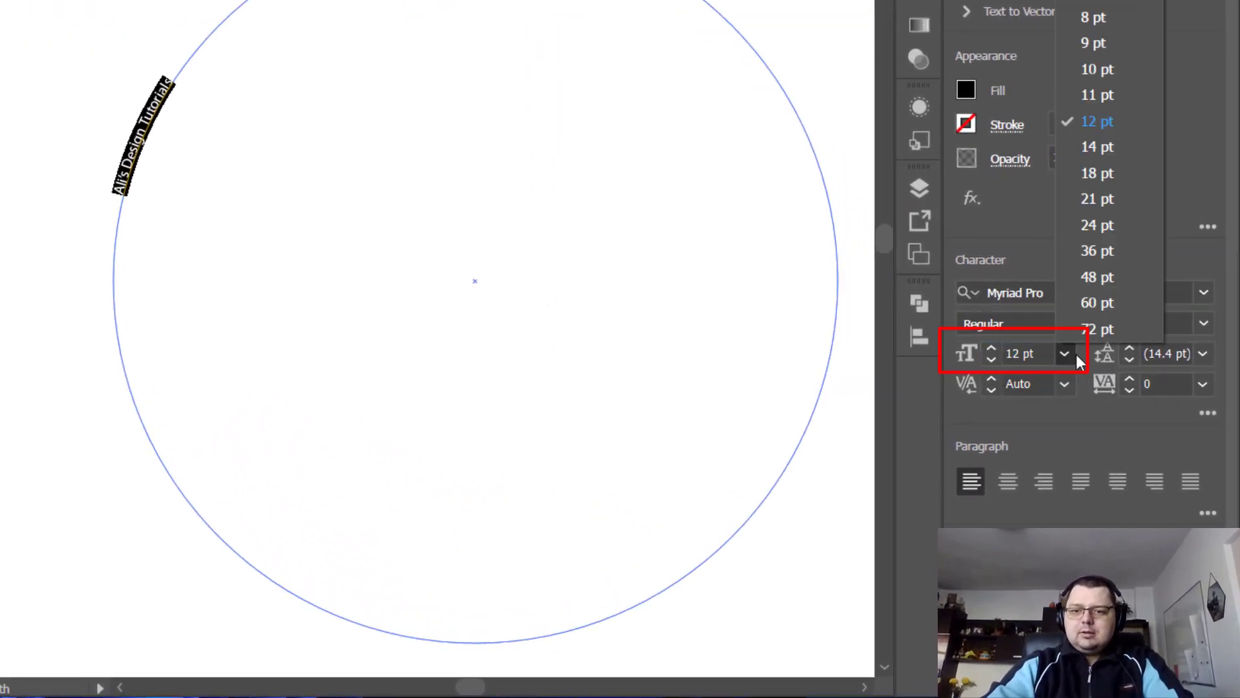
left_click(1098, 333)
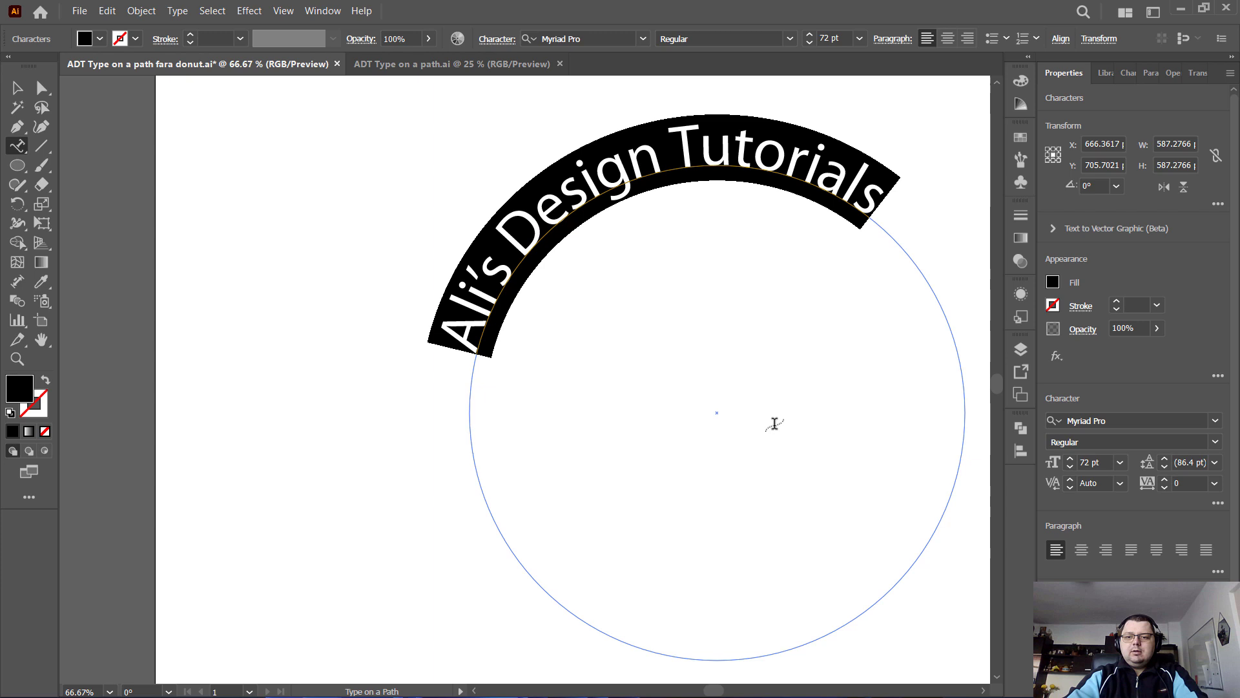
Step: Exit text editing and zoom out to see the 72 pt text arching over the circle
key("Escape")
key("ctrl+minus")
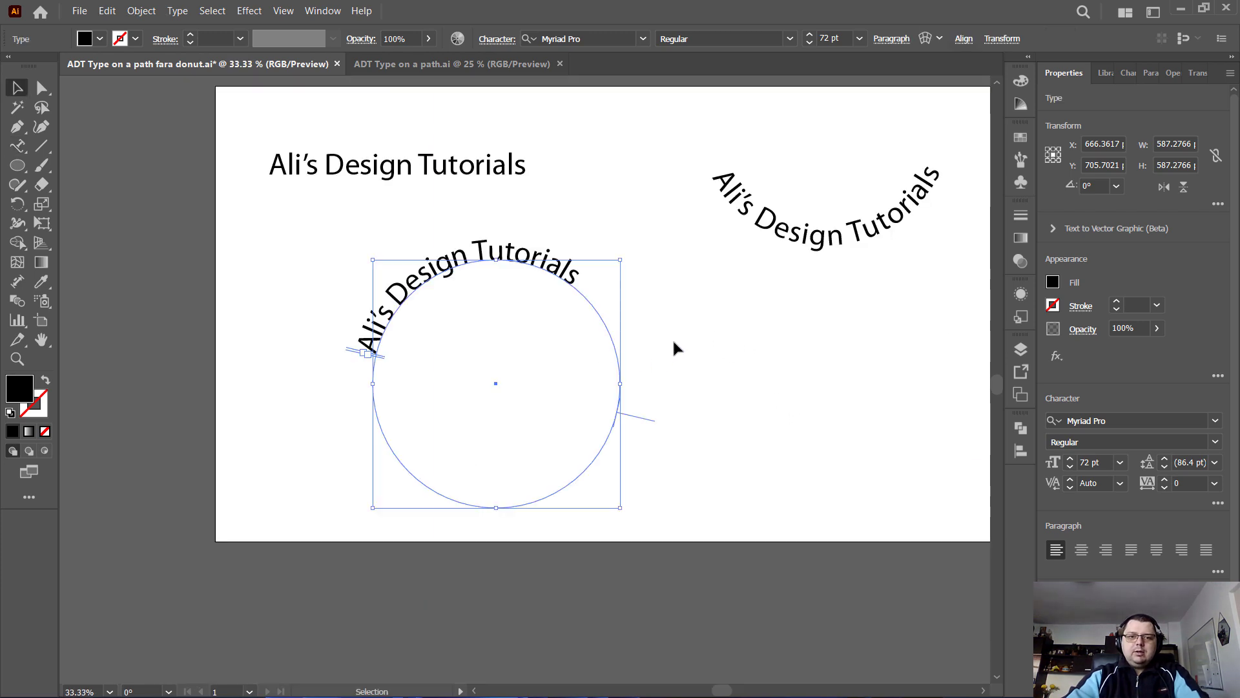
left_click_drag(672, 339, 633, 347)
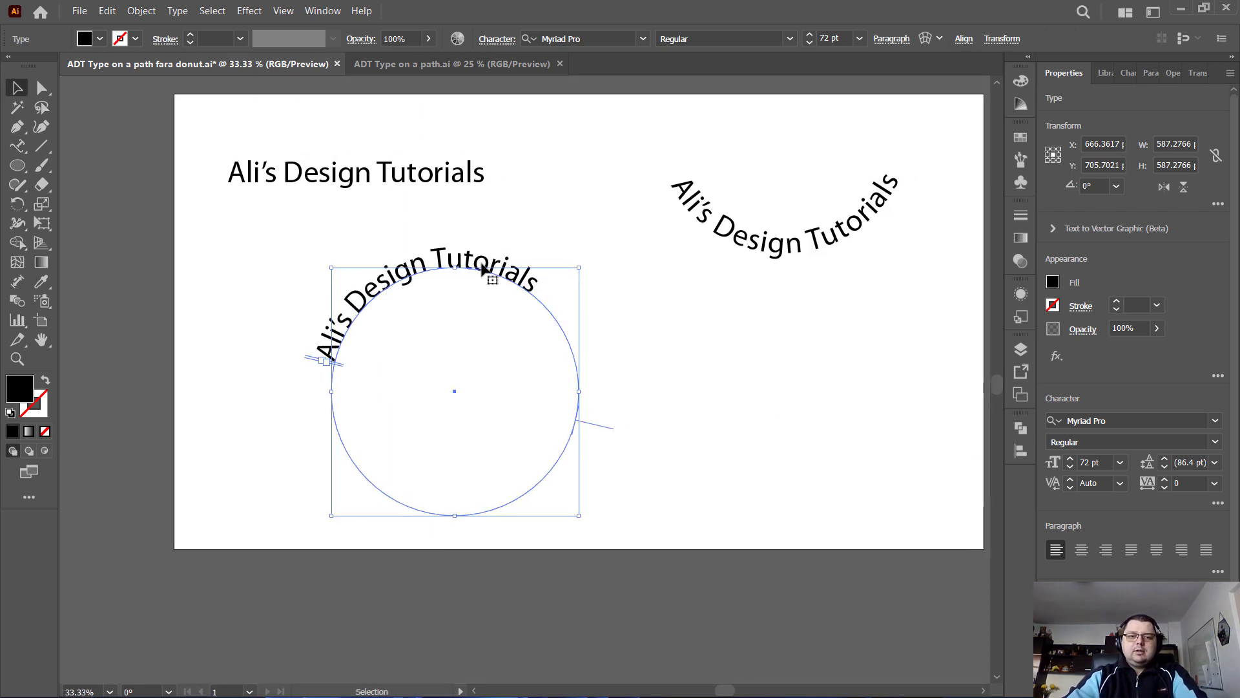
scroll(472, 269, "up", 1)
scroll(681, 316, "down", 1)
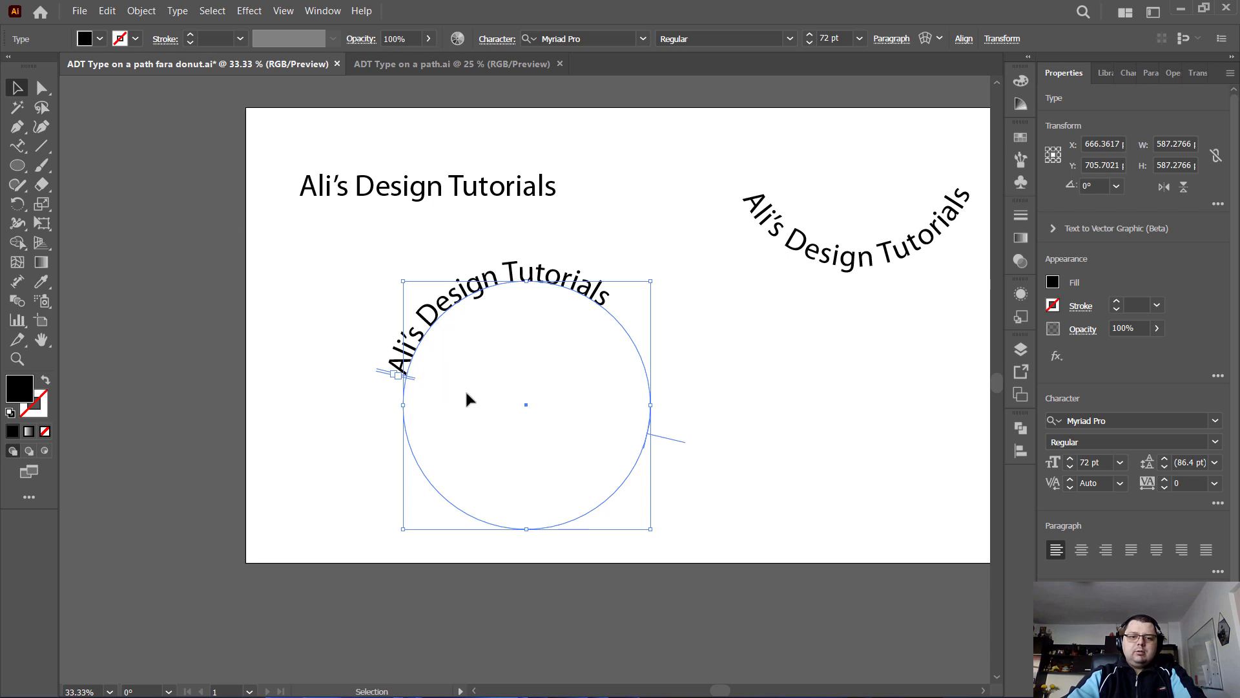
scroll(466, 391, "up", 2, "alt")
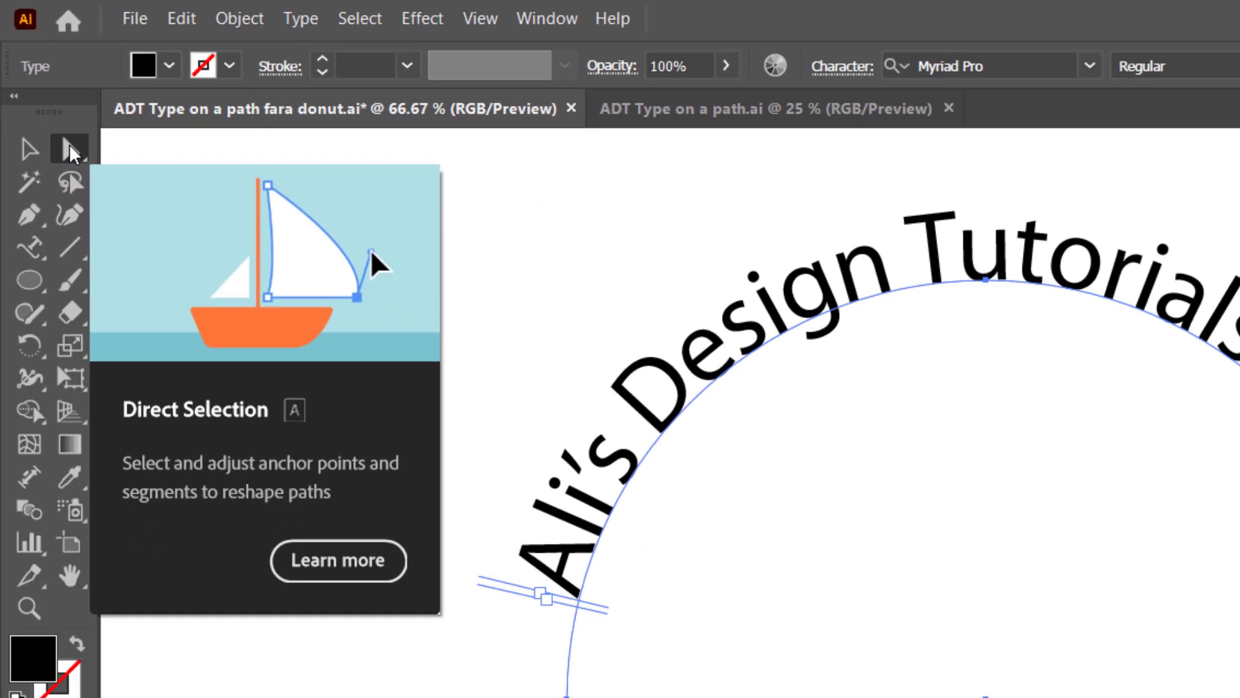
Step: With the Direct Selection tool, drag the text's start bracket around to the circle's bottom
left_click(103, 216)
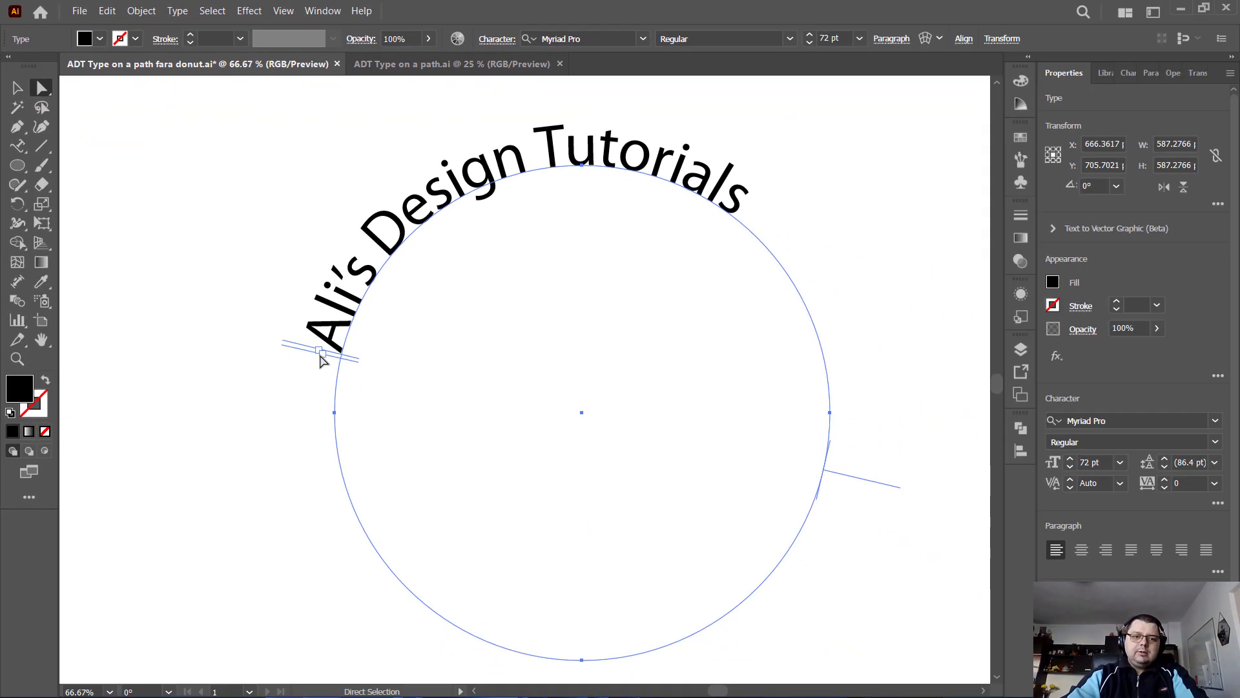
scroll(312, 347, "up", 1)
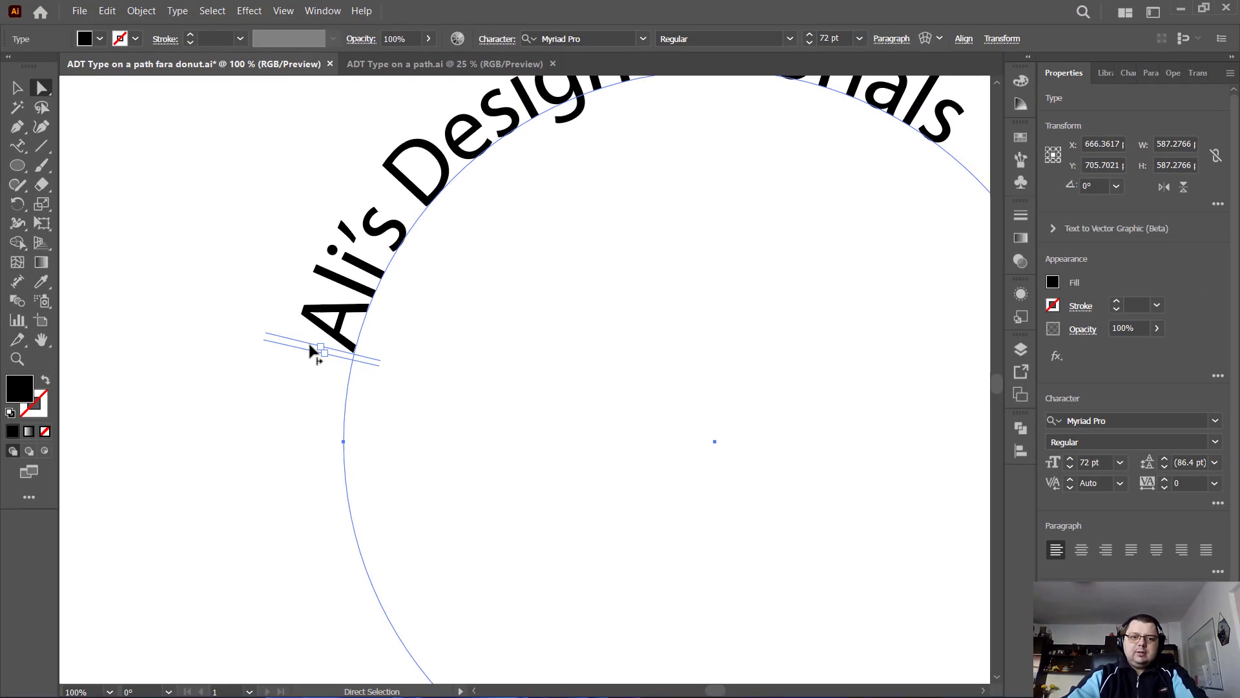
left_click_drag(311, 352, 847, 536)
scroll(668, 485, "down", 3)
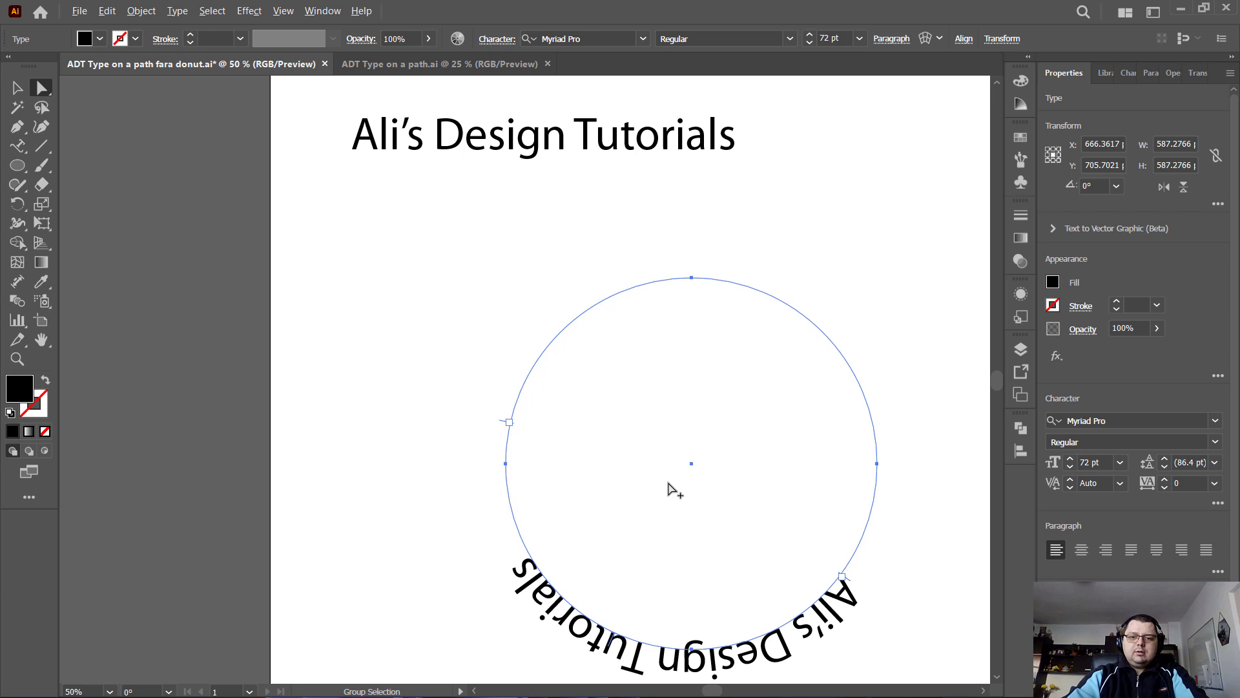
scroll(815, 632, "up", 2)
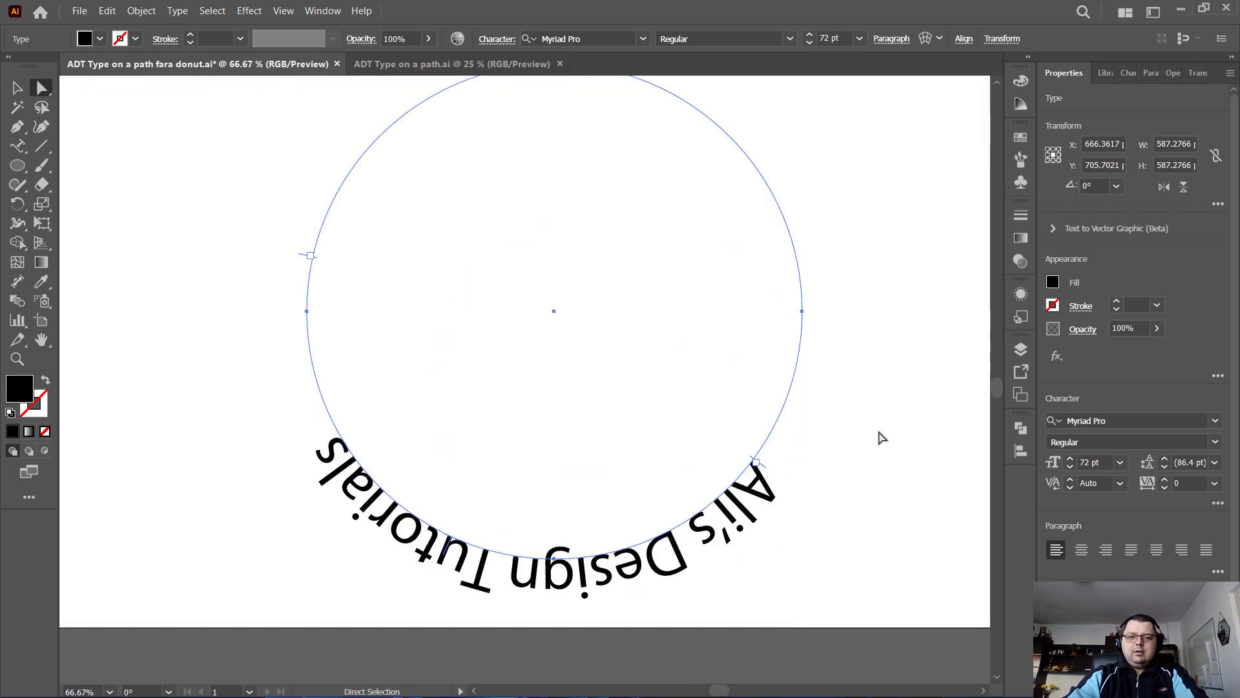
Step: Nudge the text further along the lower arc and recenter the view on the artboard
left_click_drag(881, 434, 862, 467)
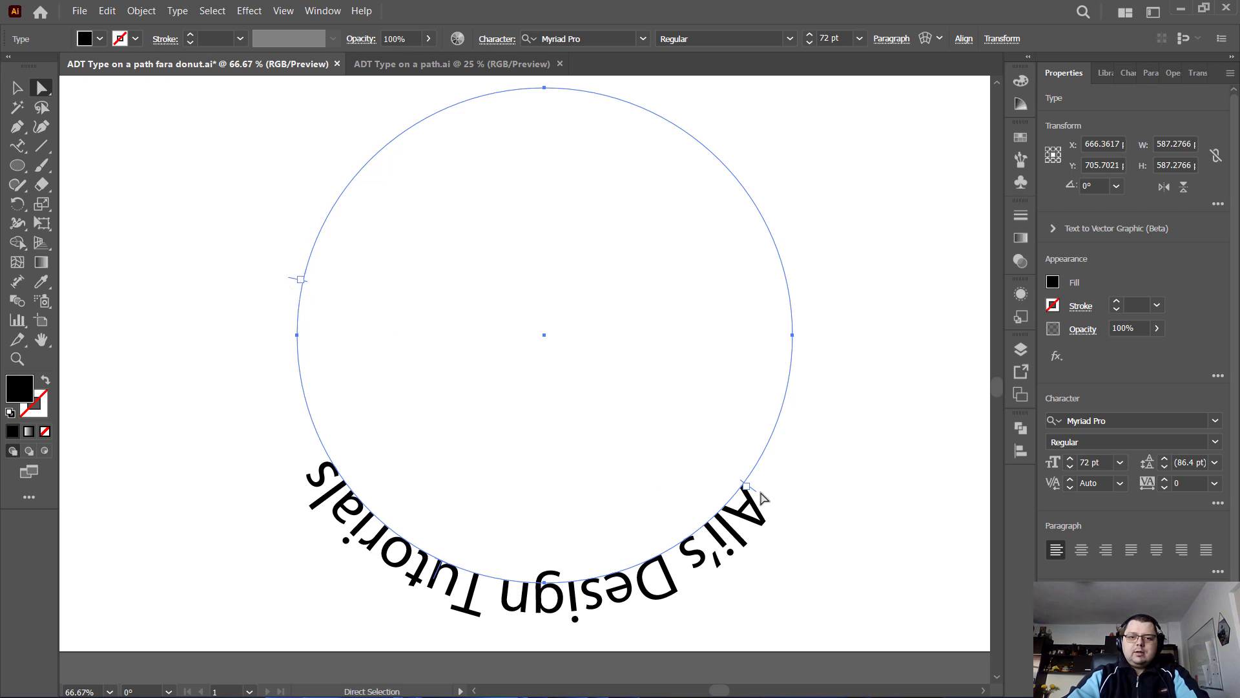
left_click_drag(756, 486, 769, 471)
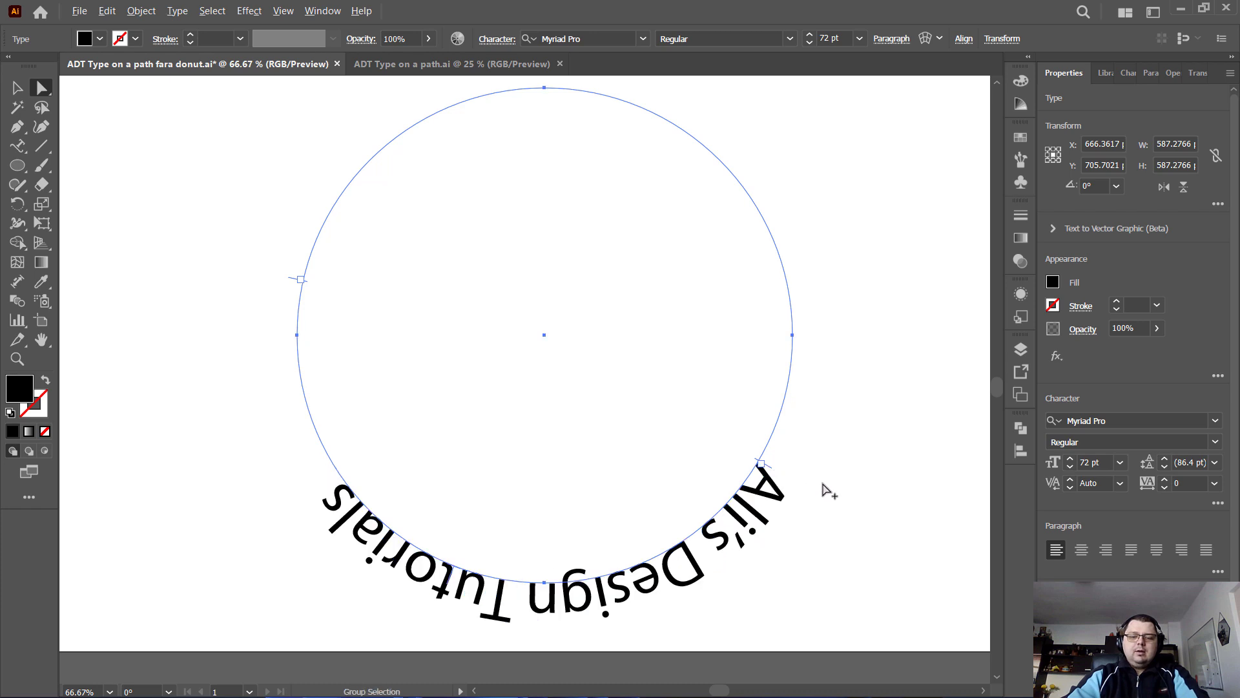
scroll(820, 481, "down", 2)
left_click_drag(876, 410, 727, 426)
left_click_drag(853, 351, 803, 371)
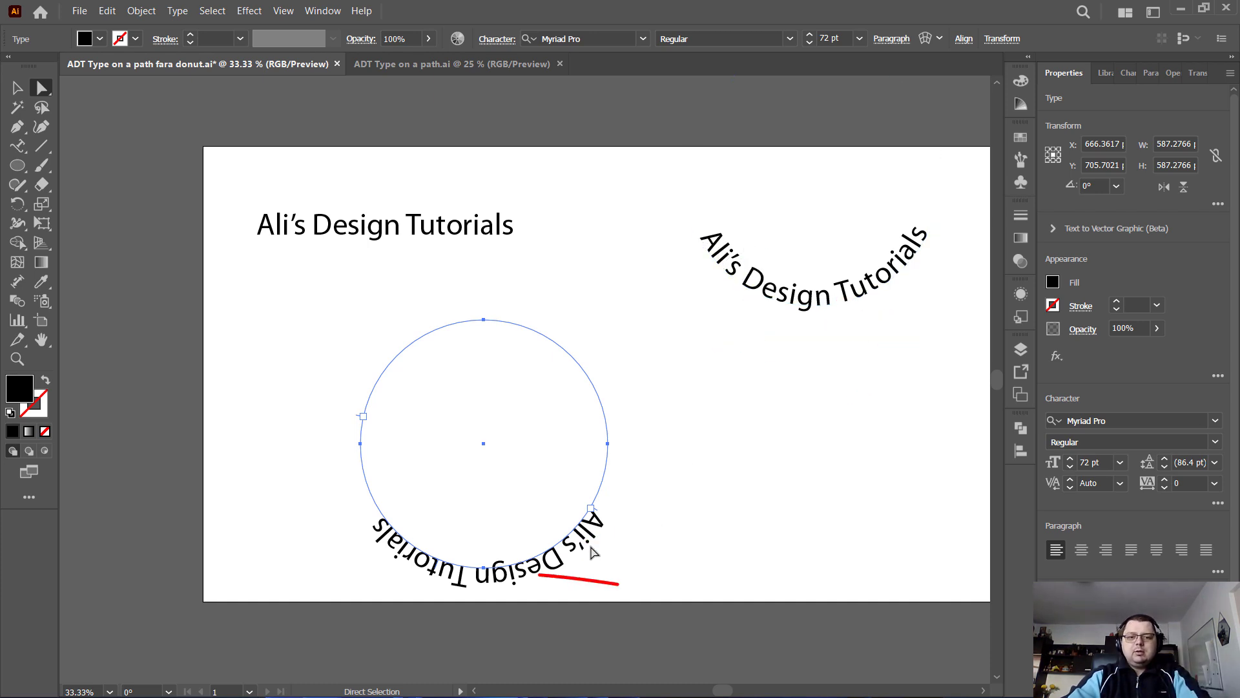
left_click_drag(598, 539, 601, 503)
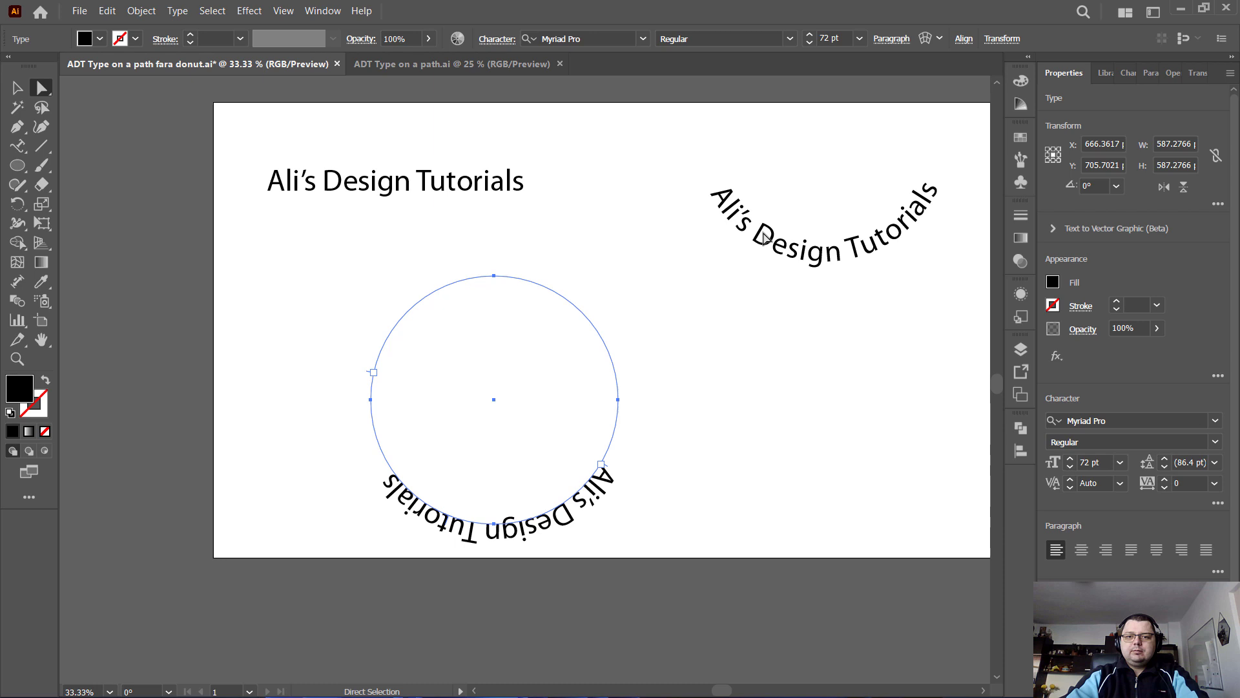
left_click(1164, 188)
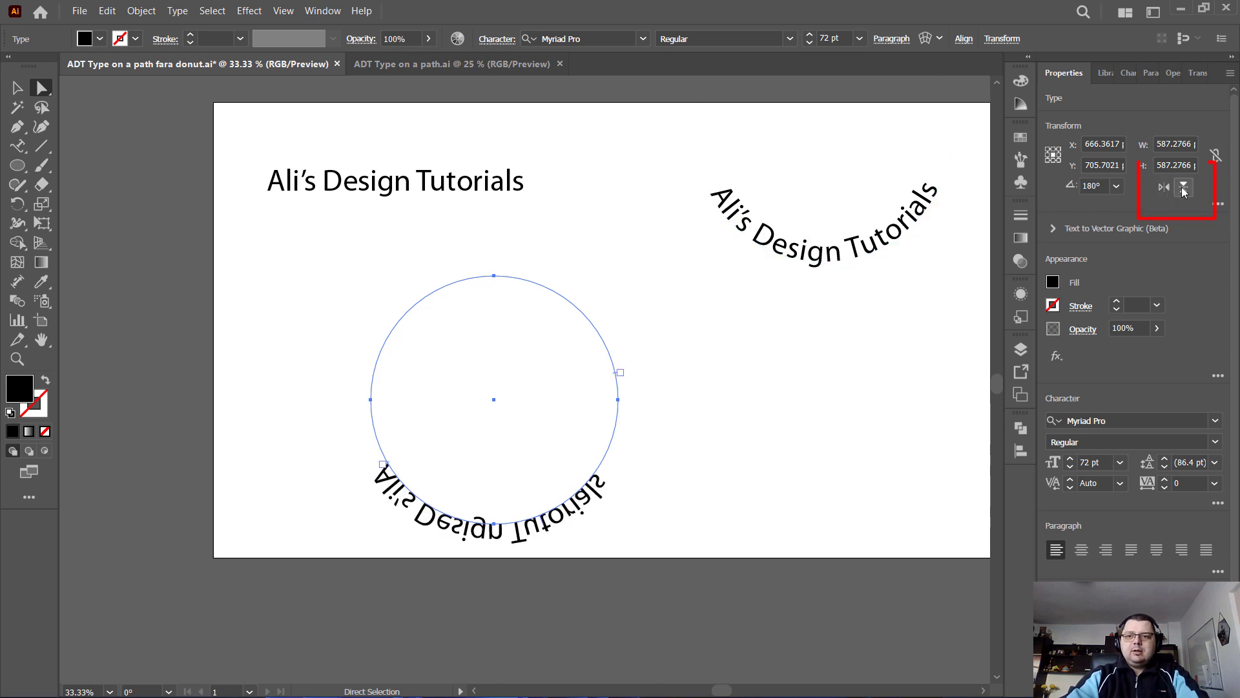
left_click(1182, 189)
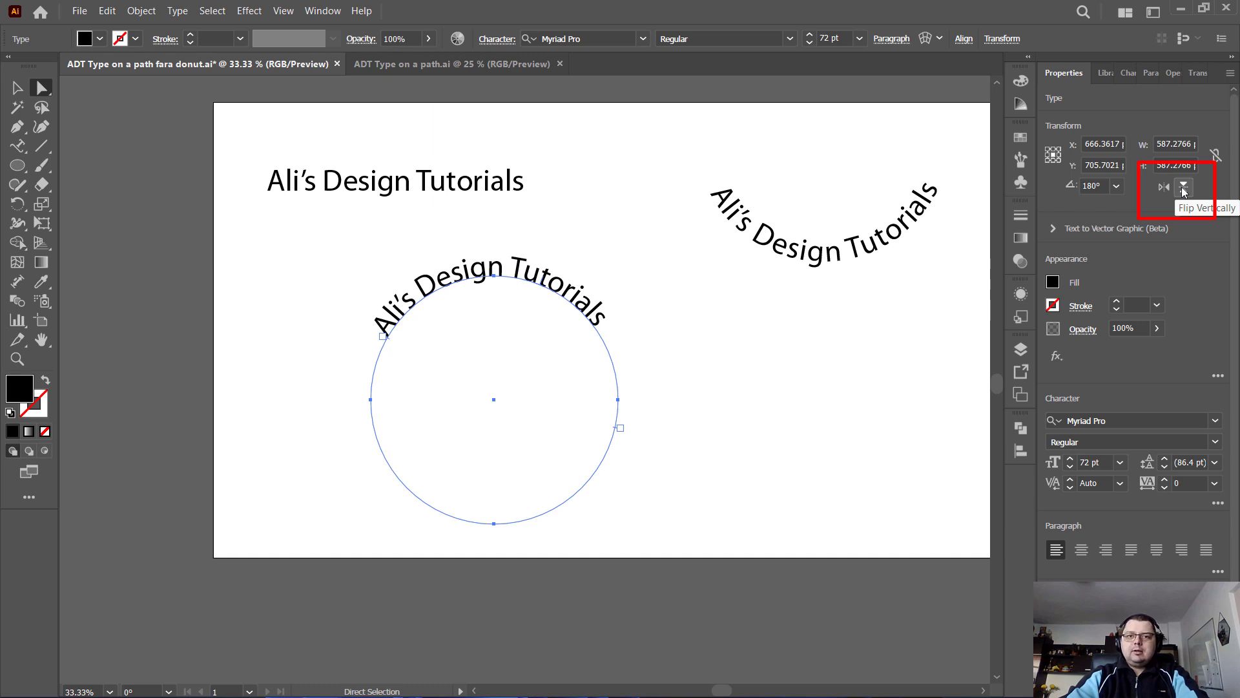
left_click(1183, 188)
left_click(1164, 187)
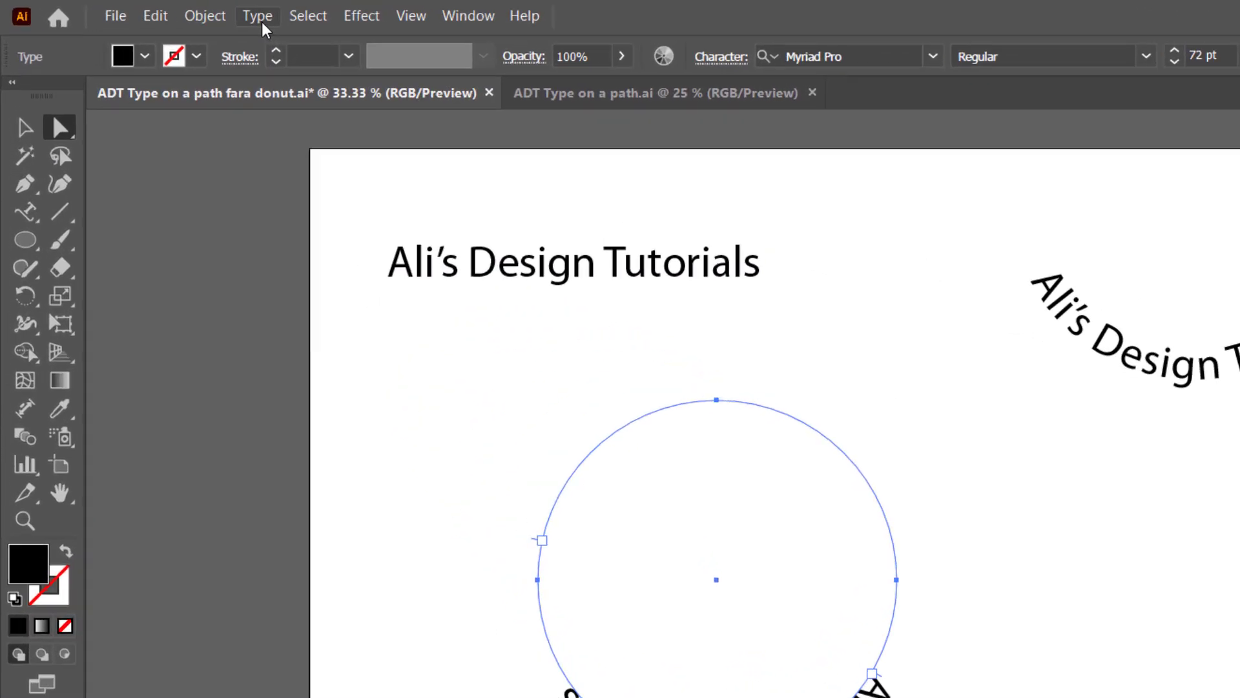
Step: In Type on a Path Options, turn on Preview, keep the Rainbow effect, and tick Flip
left_click(177, 11)
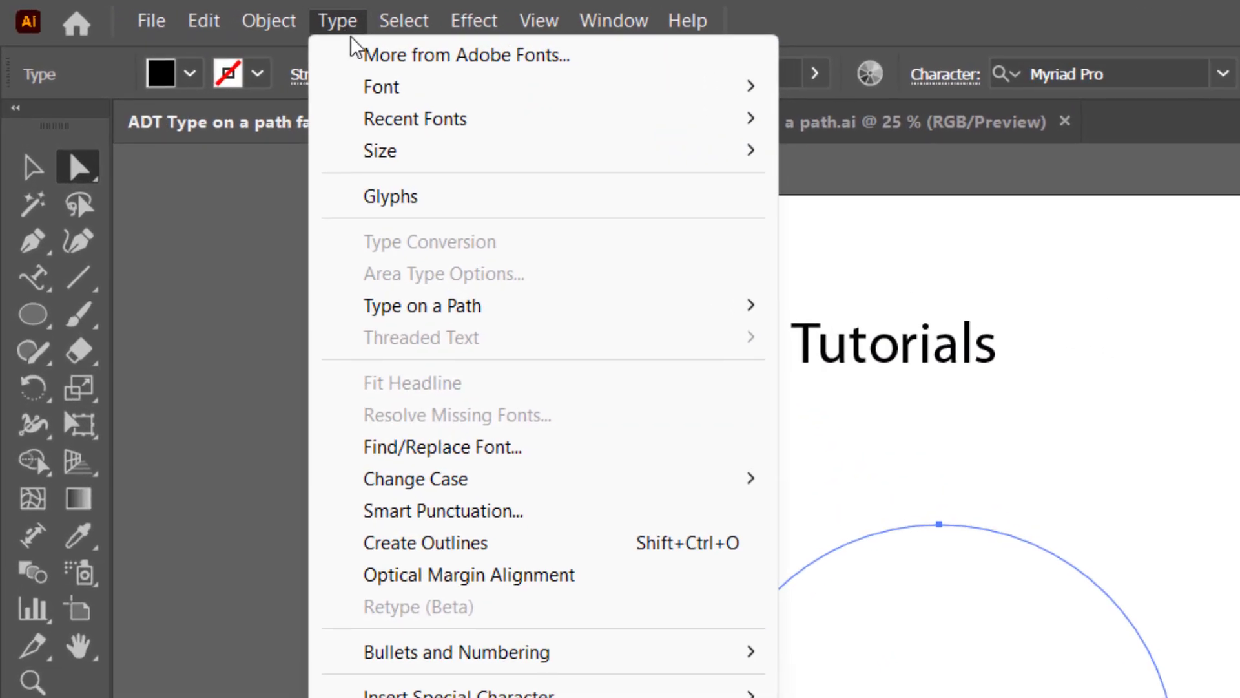
mouse_move(469, 310)
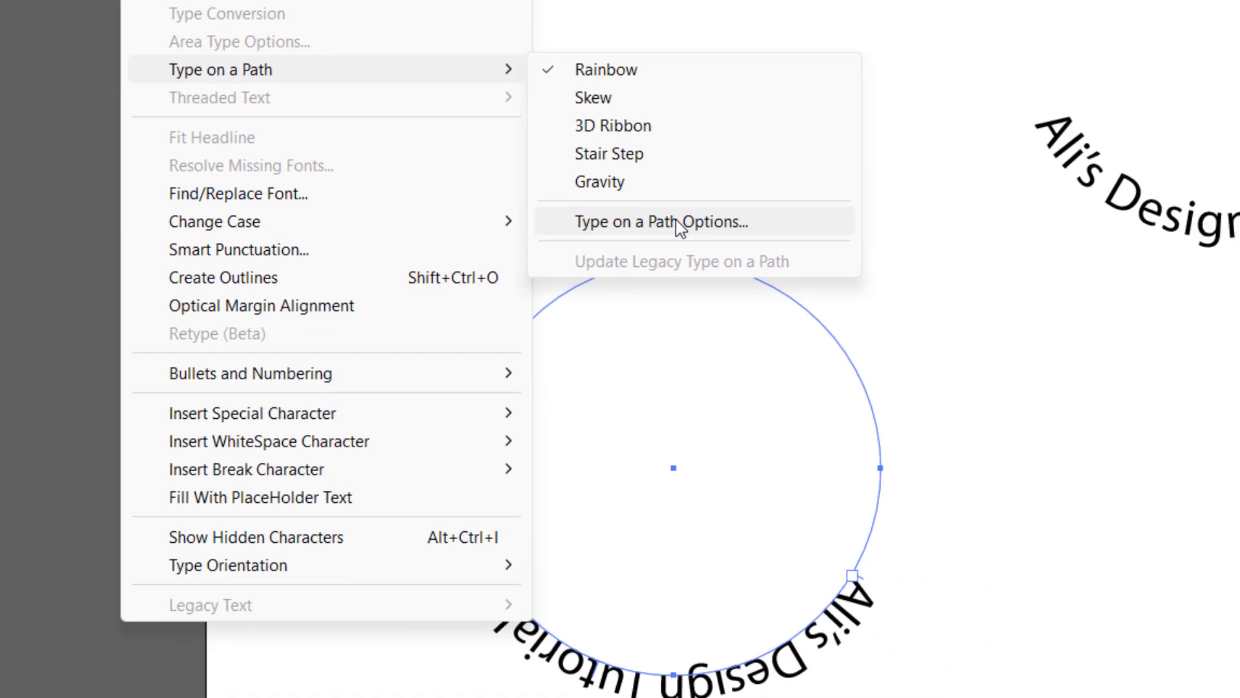
left_click(946, 481)
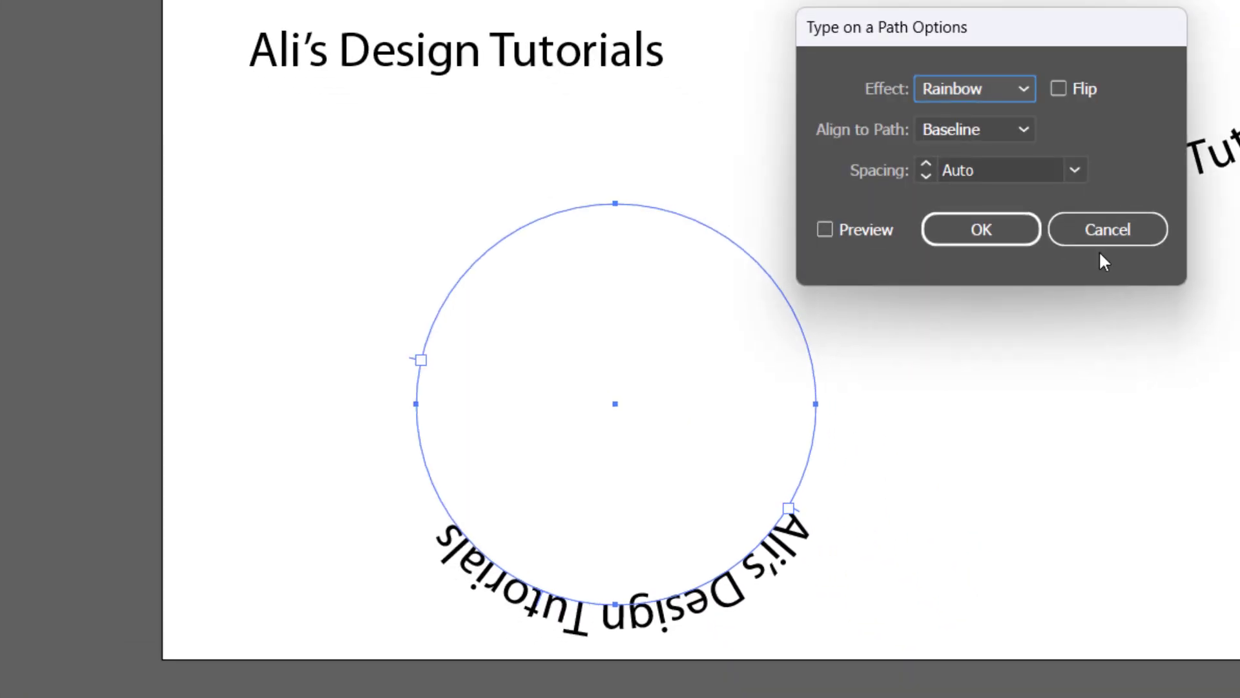
left_click(825, 230)
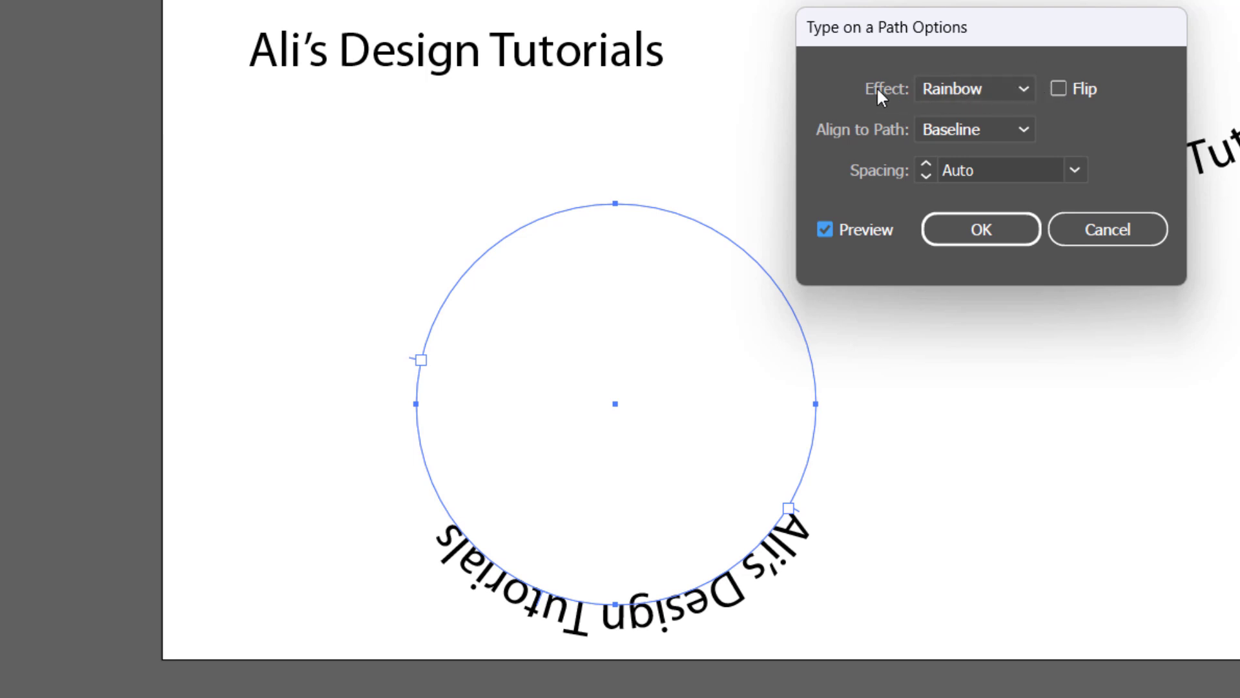
left_click(990, 86)
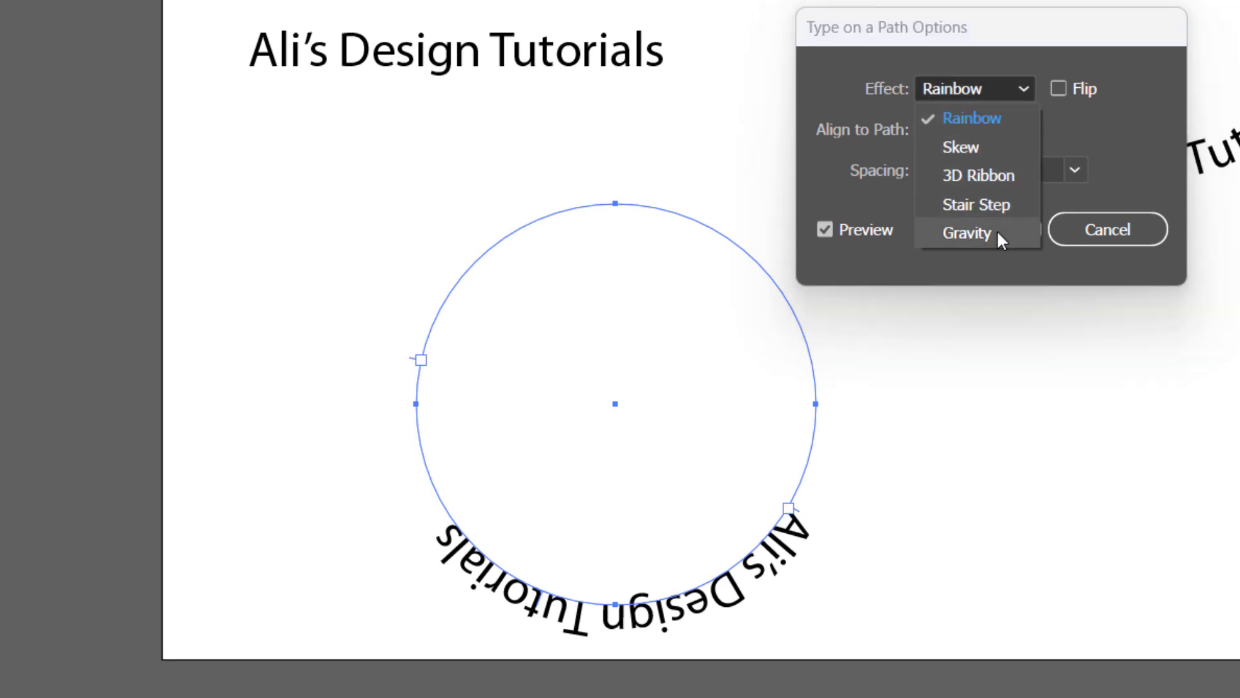
left_click(1104, 132)
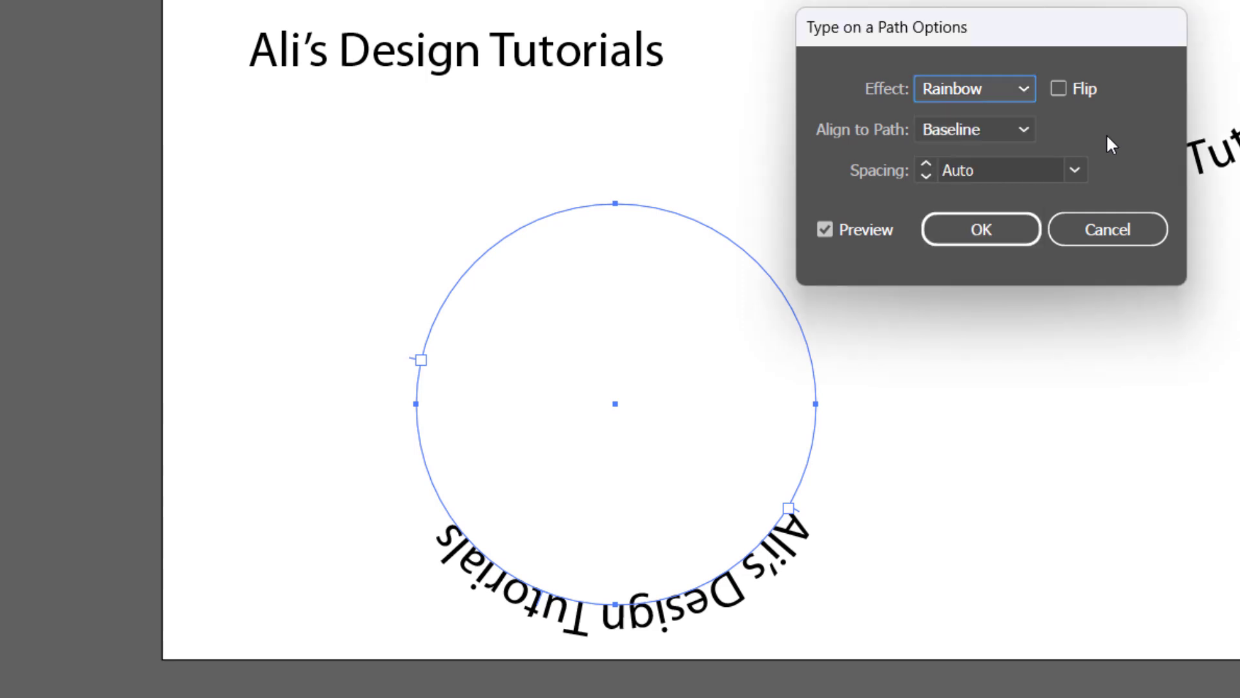
left_click(1058, 90)
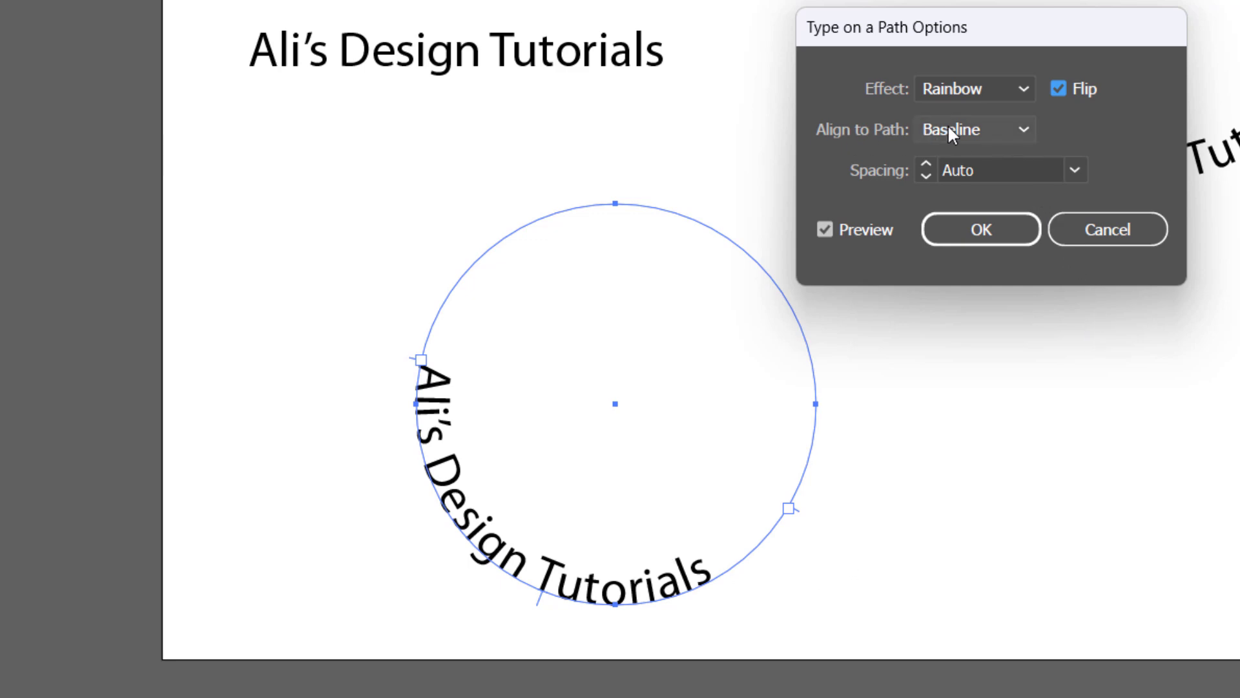
Step: Choose an Align to Path option and confirm the Type on a Path Options with OK
left_click(997, 129)
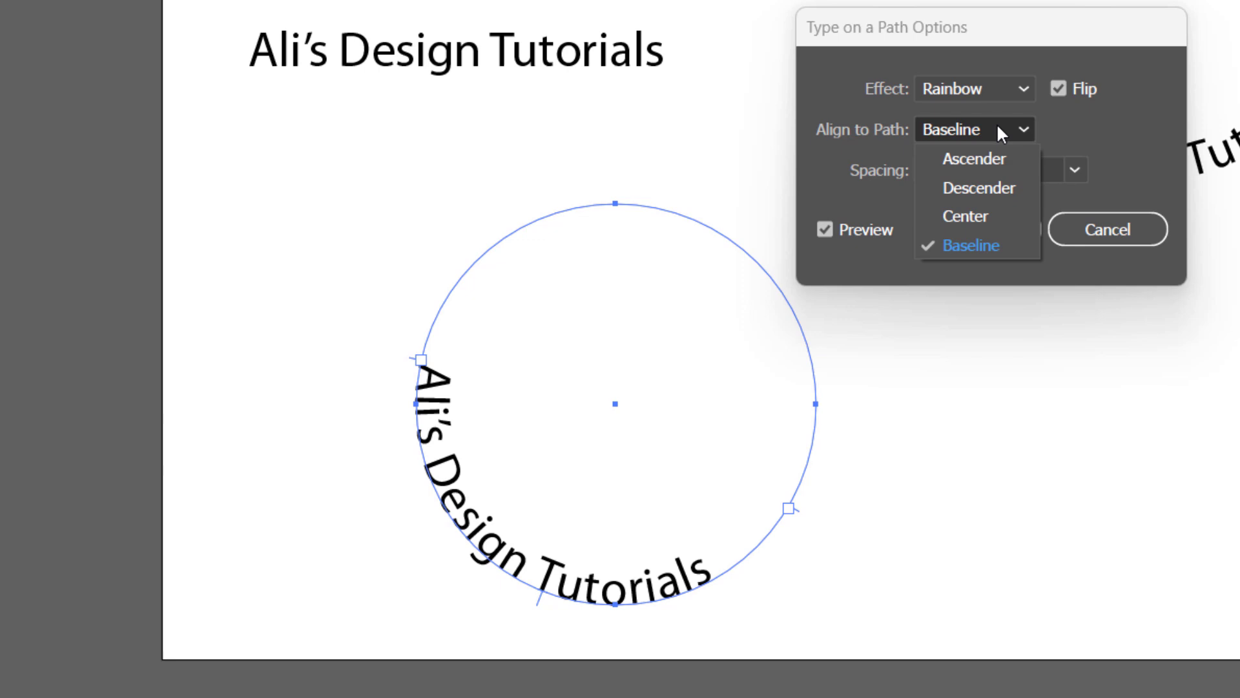
left_click(991, 158)
left_click(990, 233)
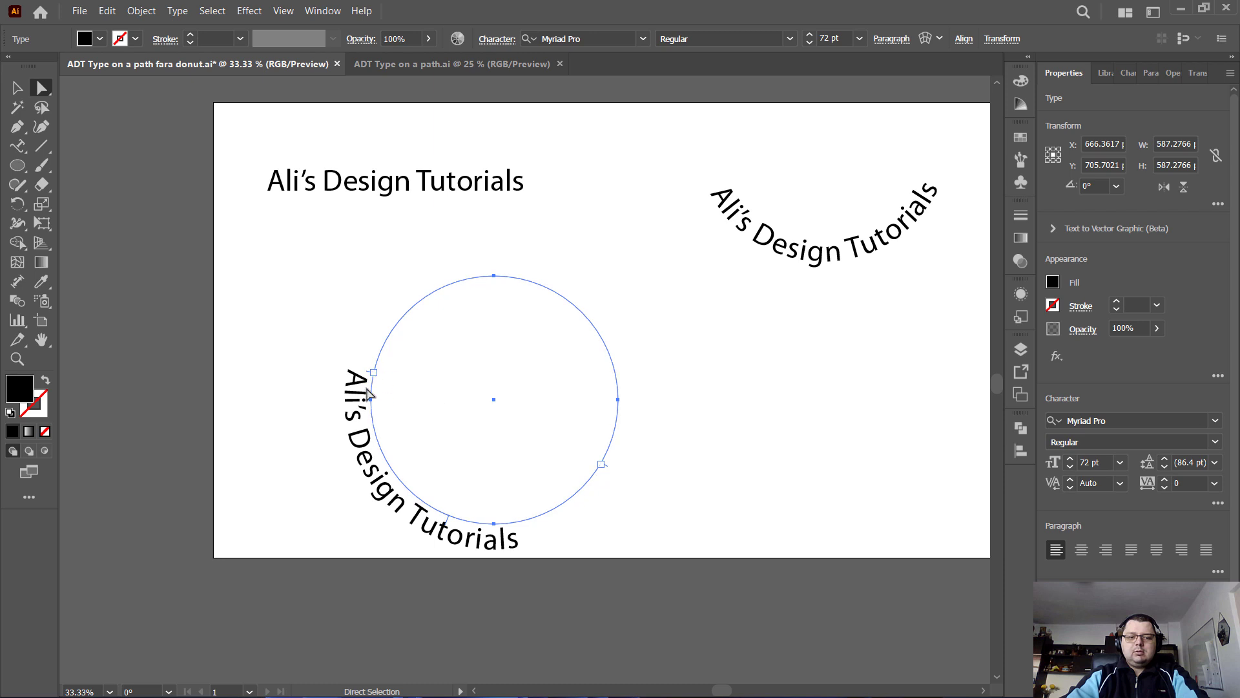
Step: Zoom in and drag the start and end brackets to center the text along the circle's bottom
key("ctrl+plus")
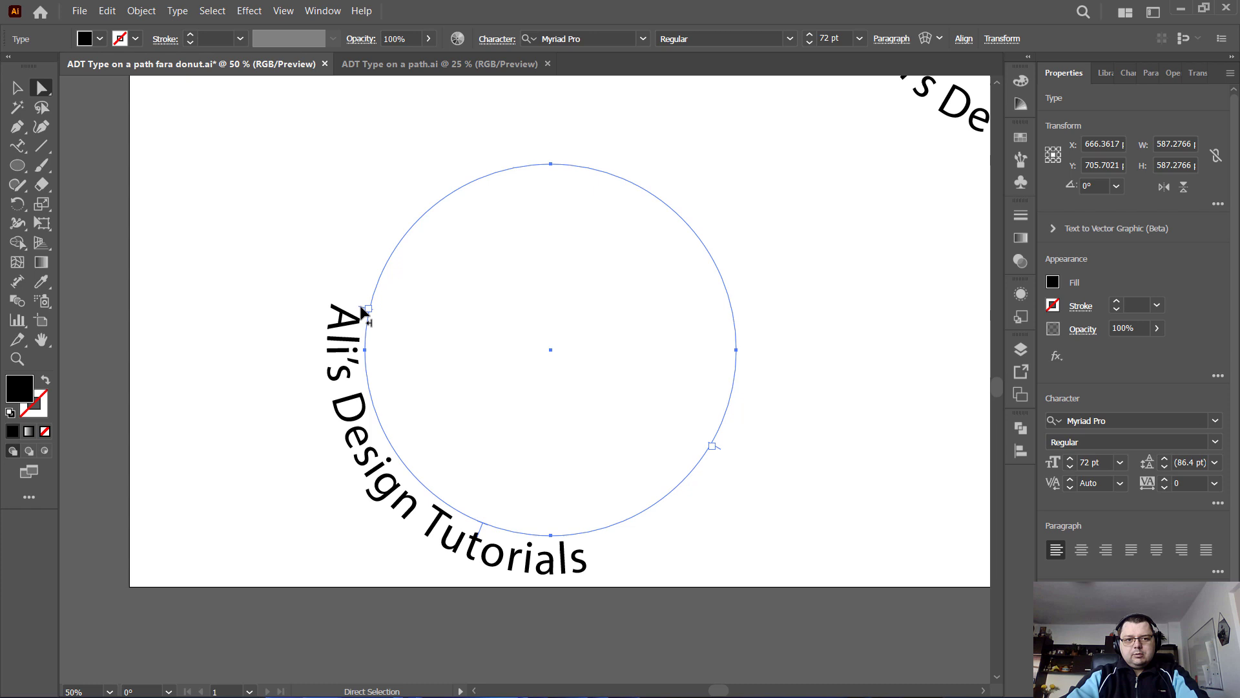
left_click_drag(363, 315, 460, 421)
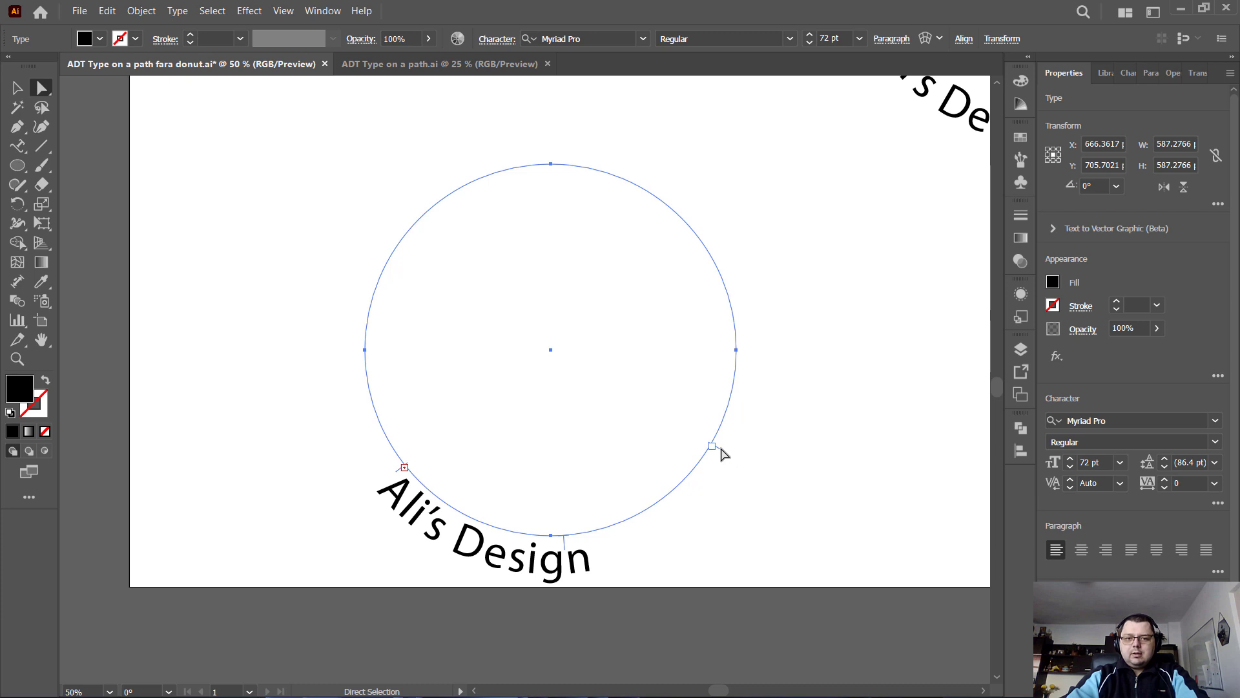
mouse_move(721, 452)
left_mouse_down()
mouse_move(742, 435)
mouse_move(751, 381)
mouse_move(750, 396)
left_mouse_up()
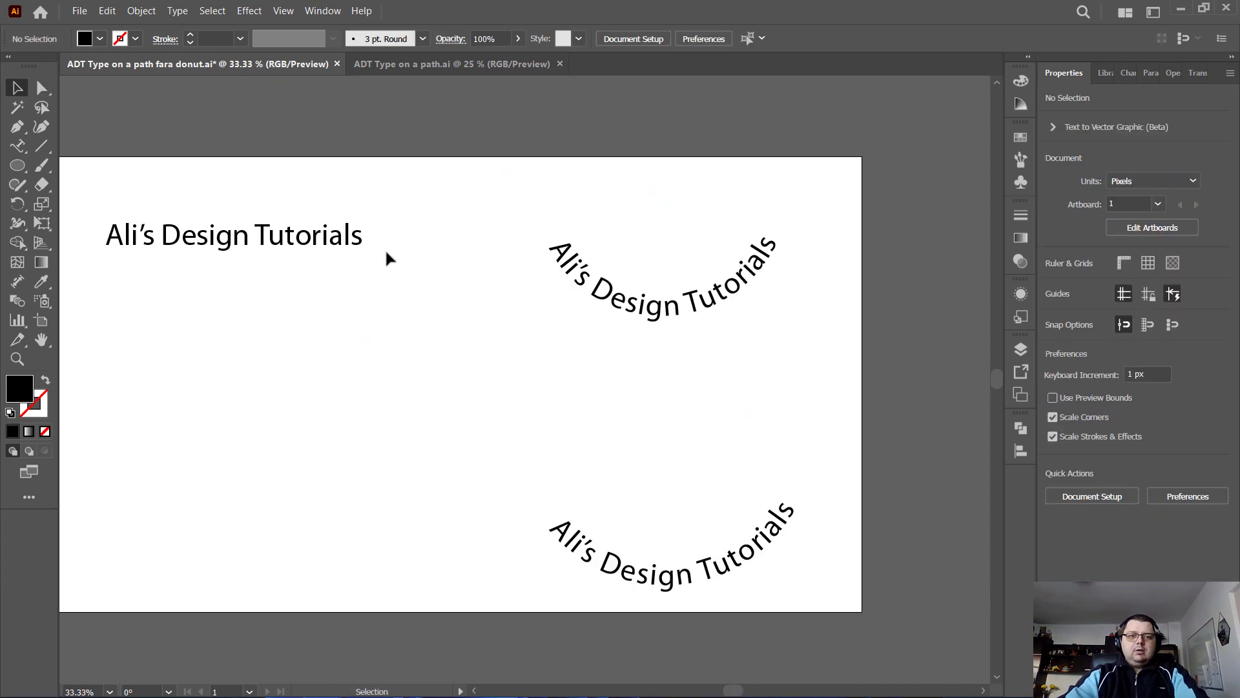
Step: Pan the artboard with the Hand tool to recenter the three 'Ali's Design Tutorials' texts in view
left_click_drag(356, 286, 376, 287)
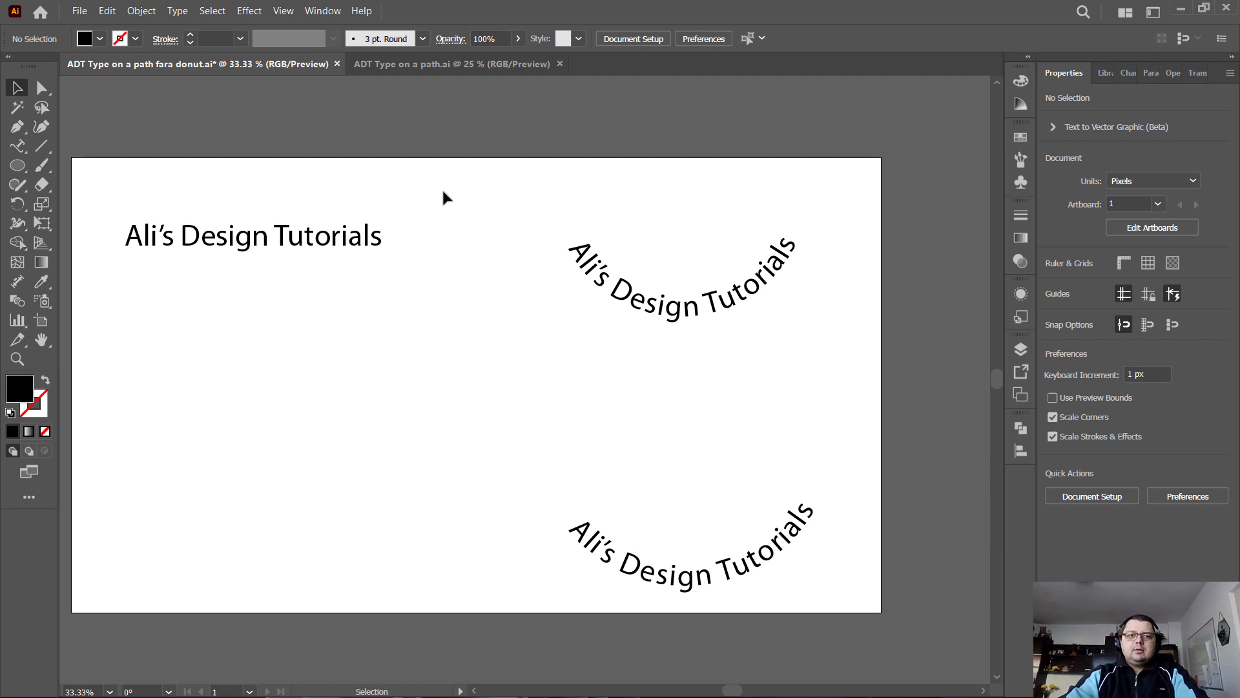